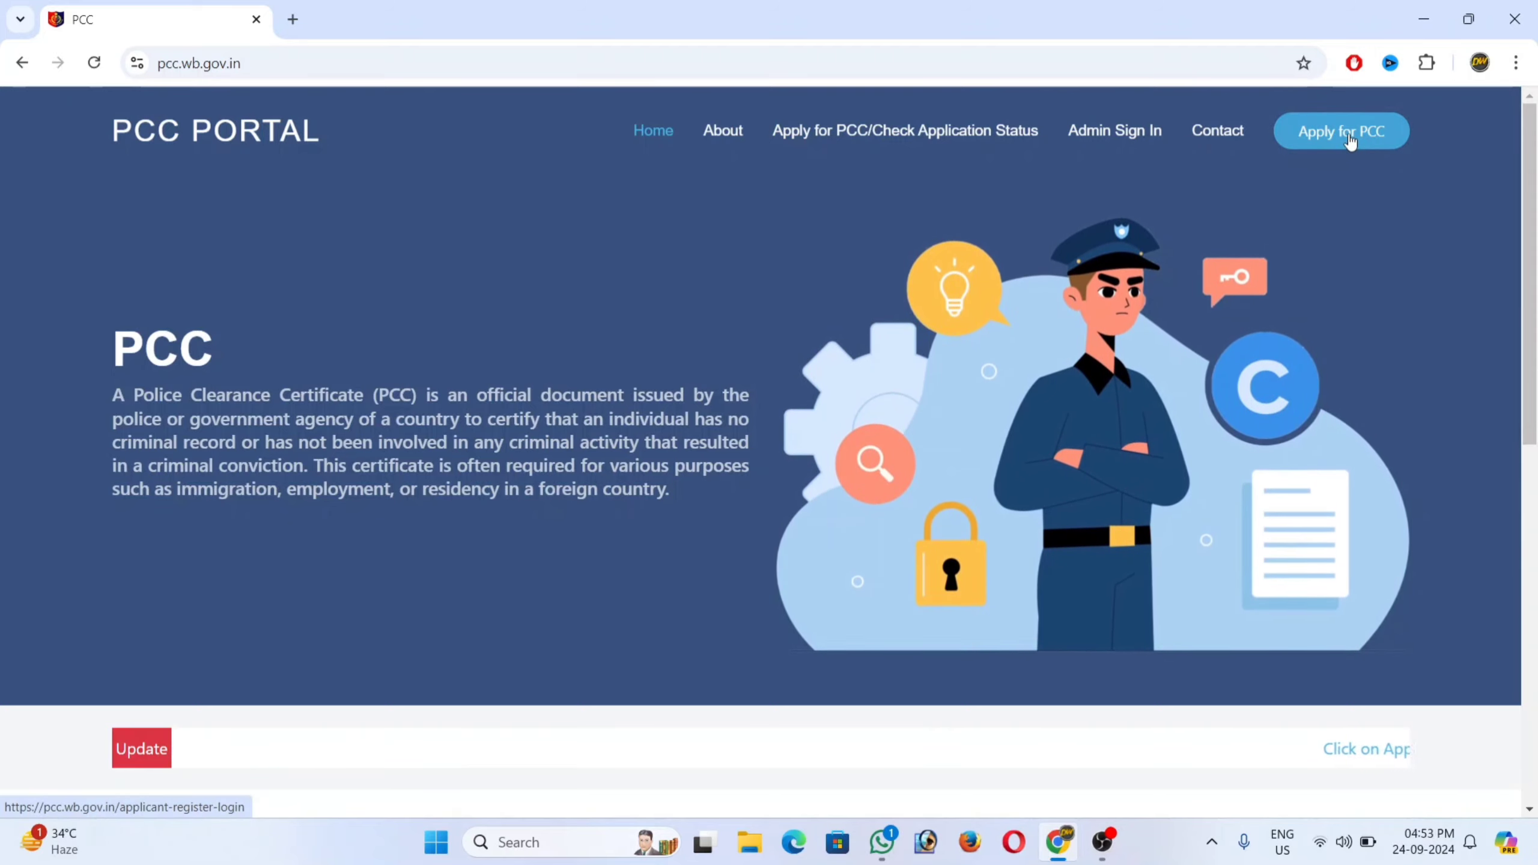
Step: Log in through Apply for PCC with the mobile number and its OTP, reaching the applicant dashboard
click(1350, 141)
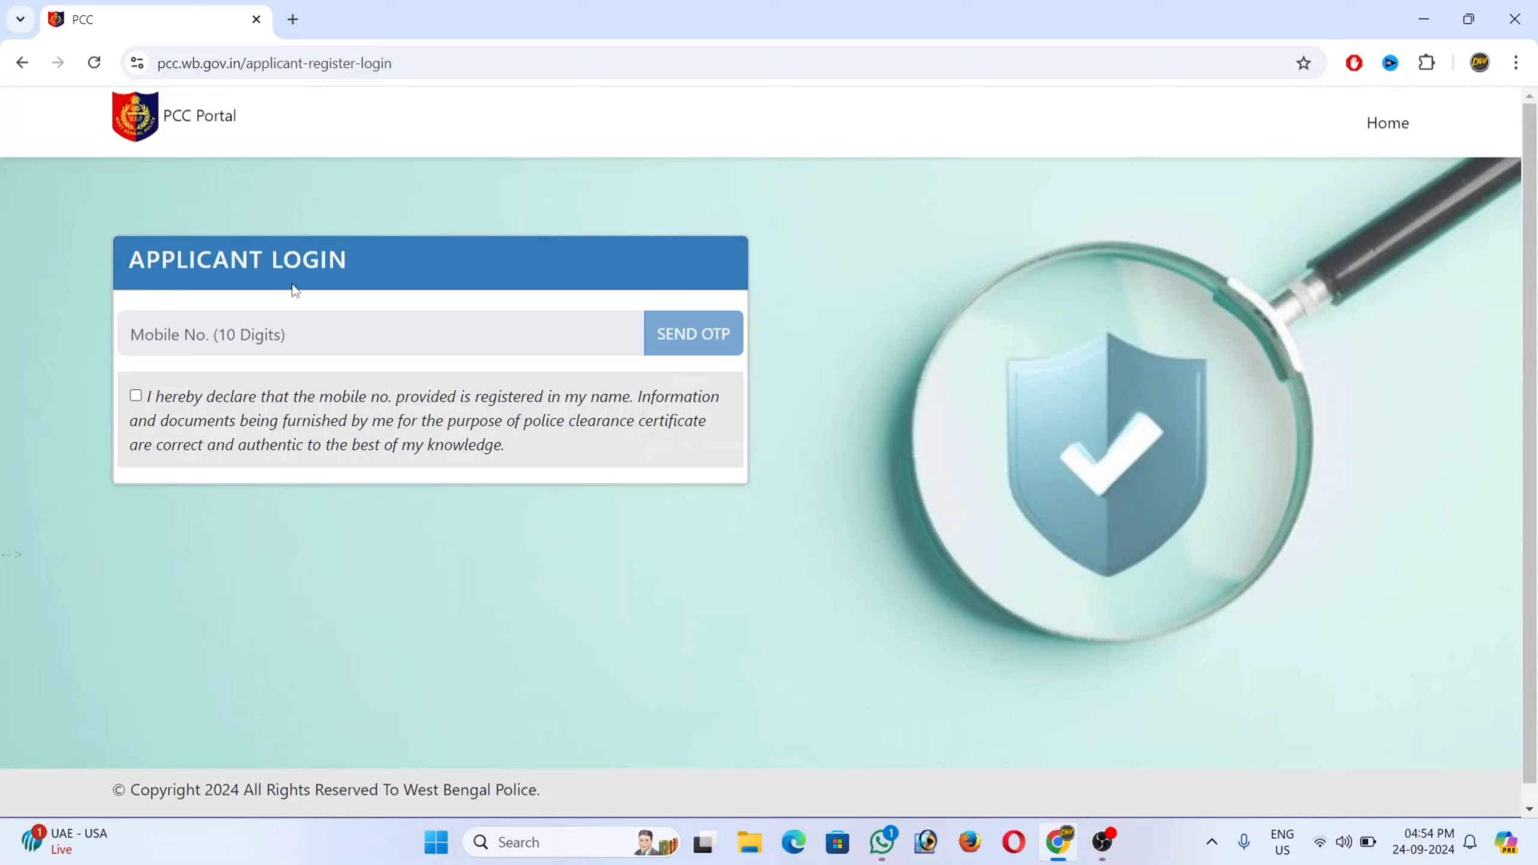
click(136, 398)
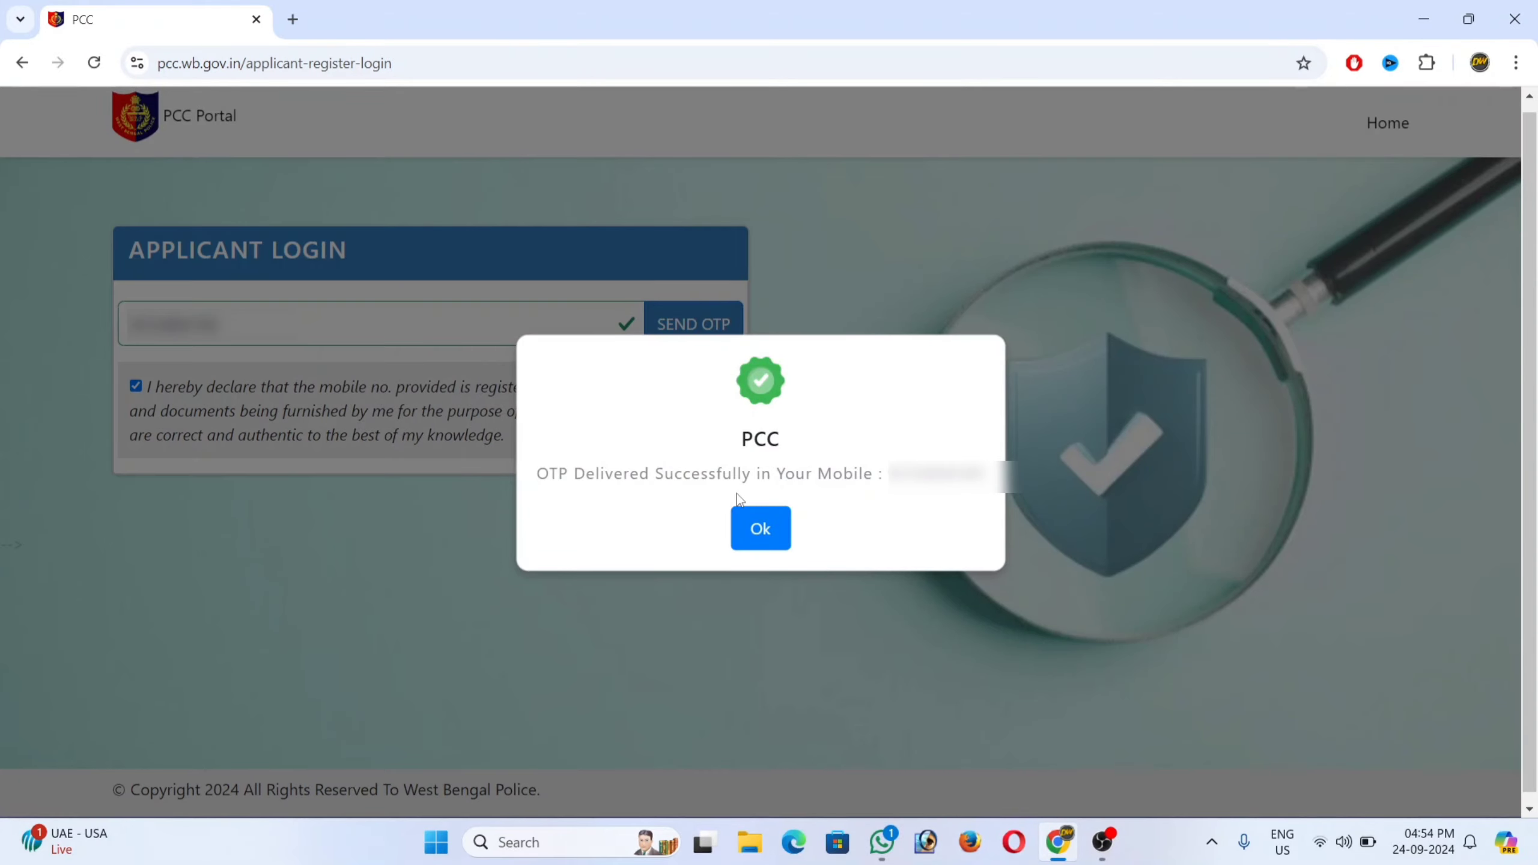
click(779, 538)
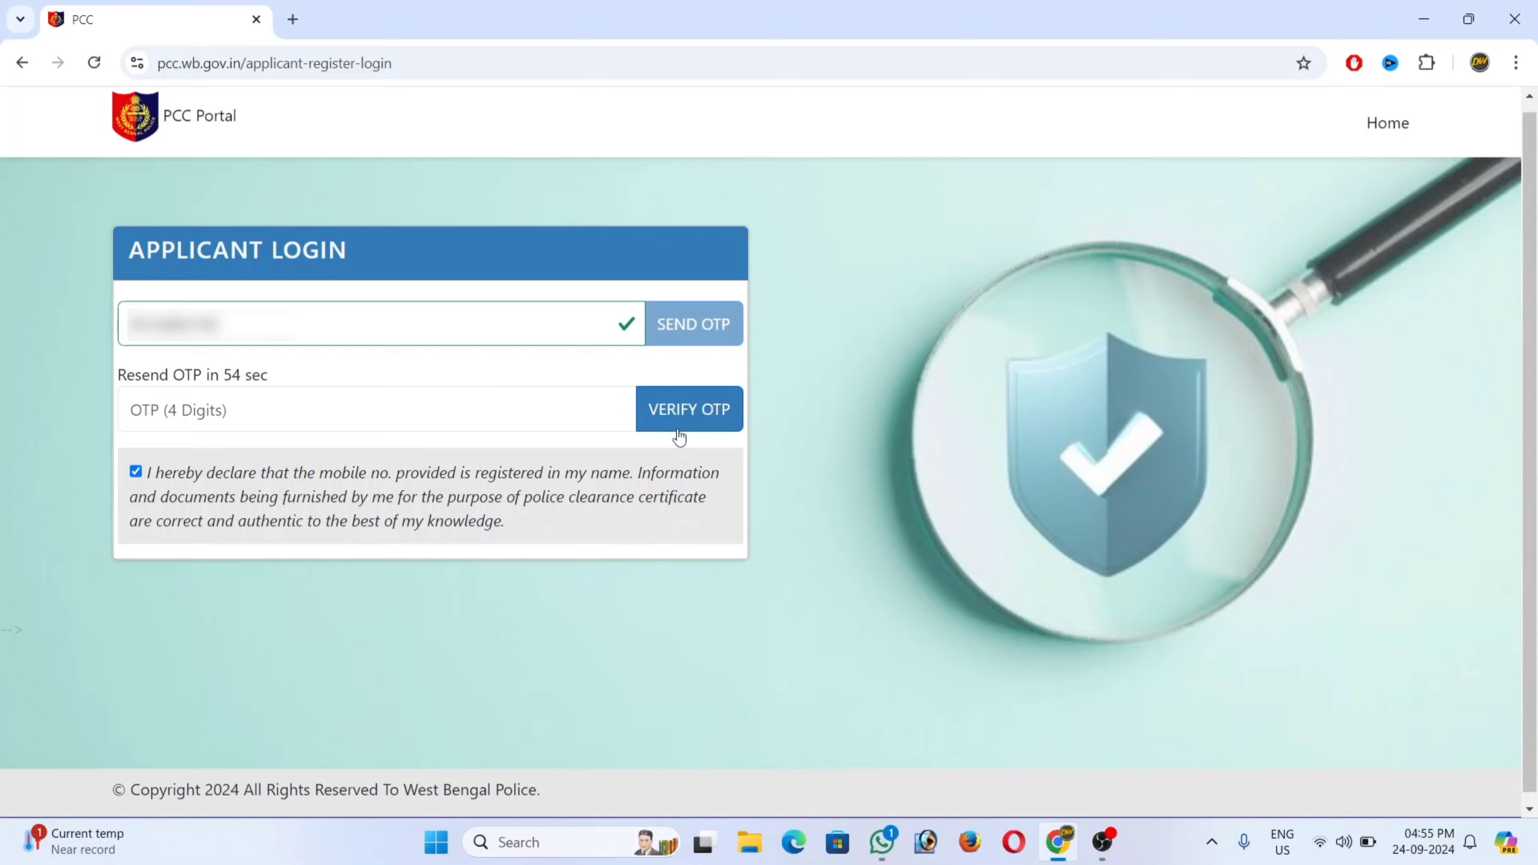
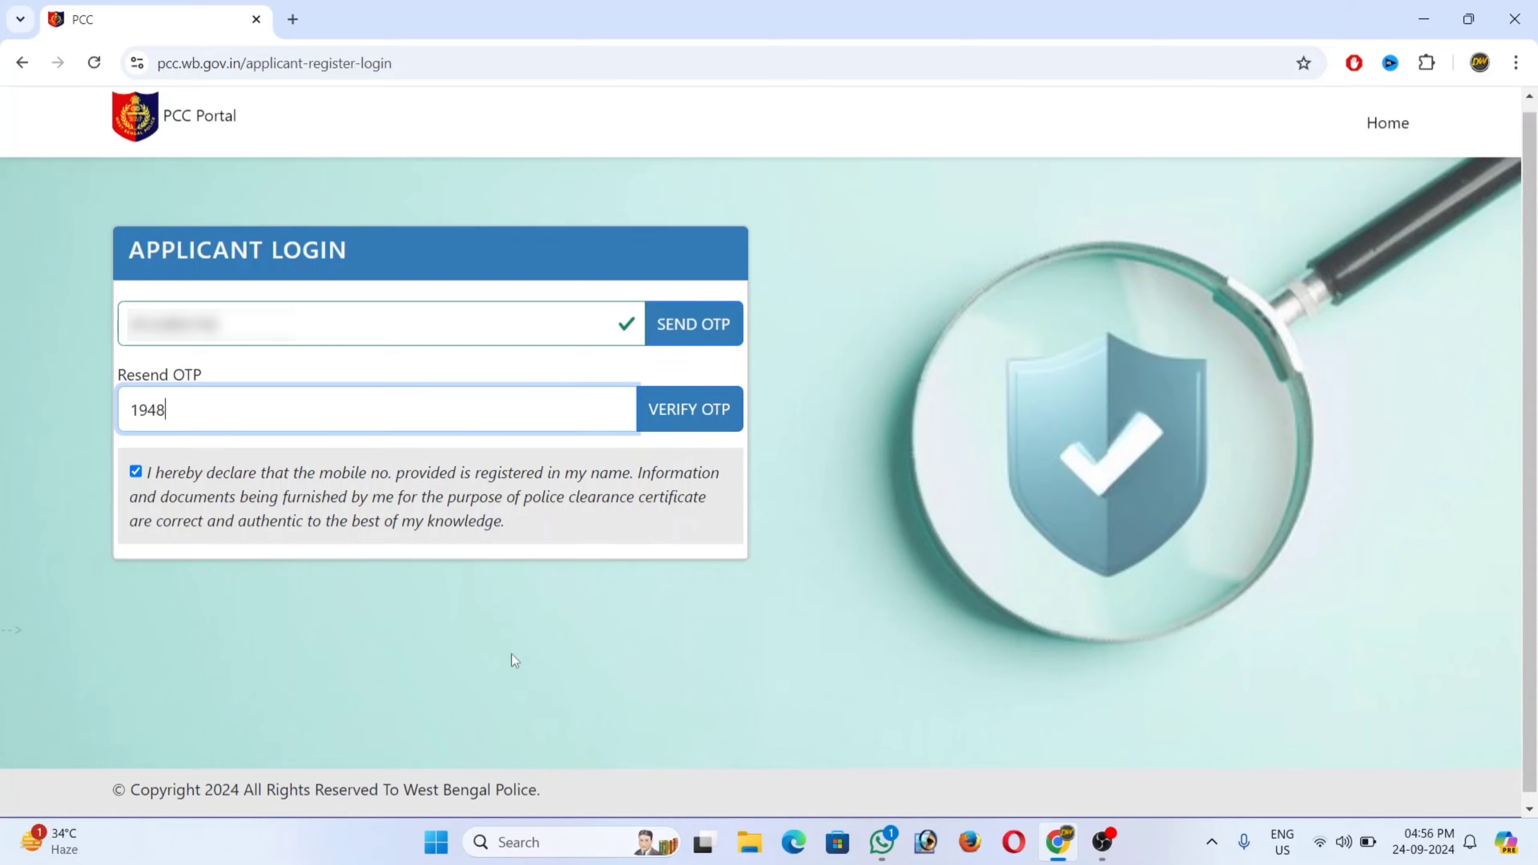
click(683, 419)
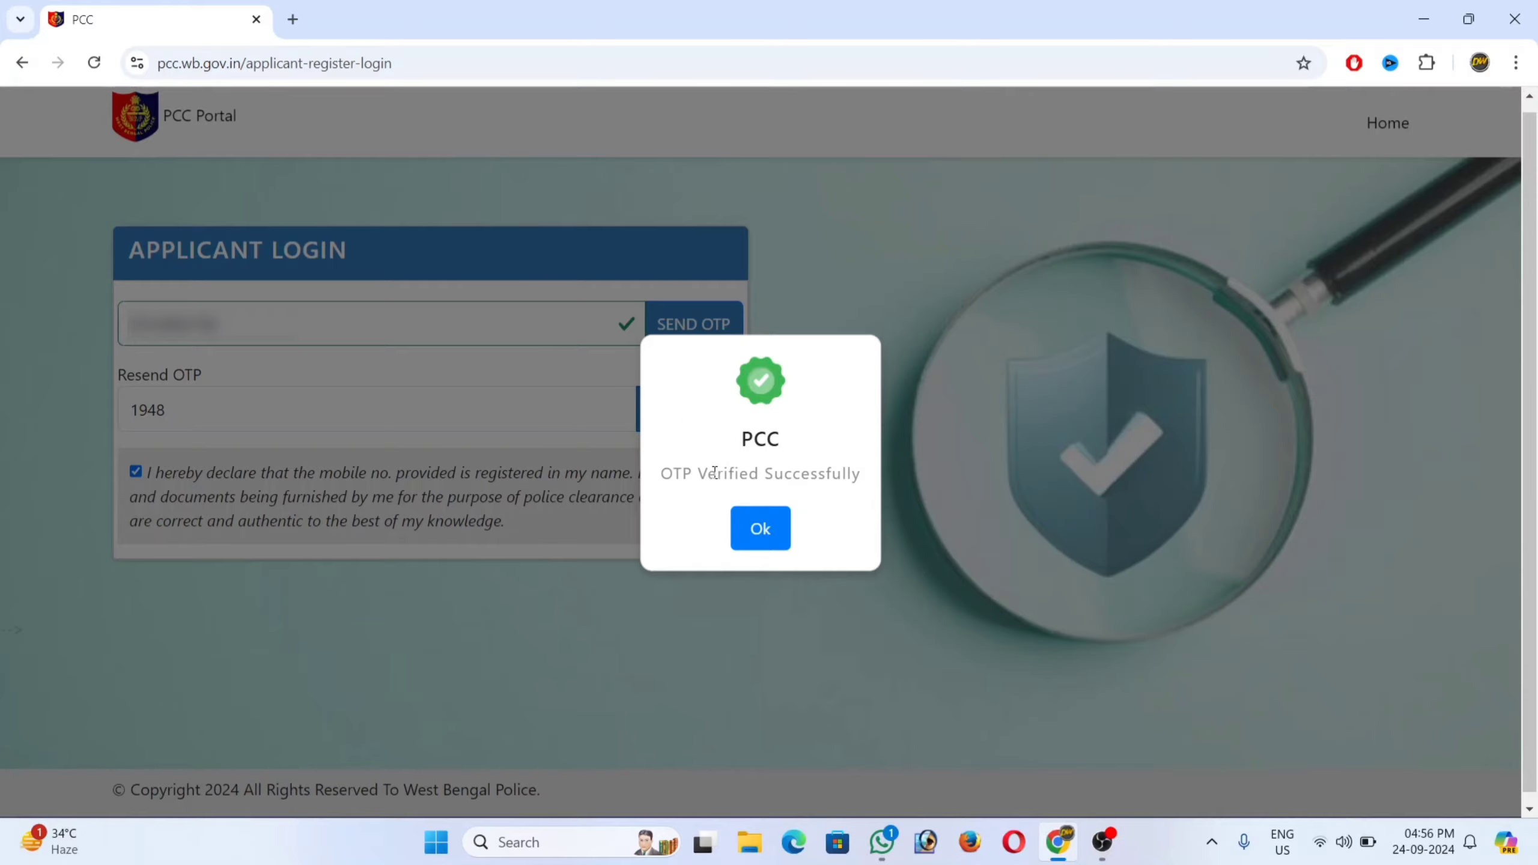
click(775, 530)
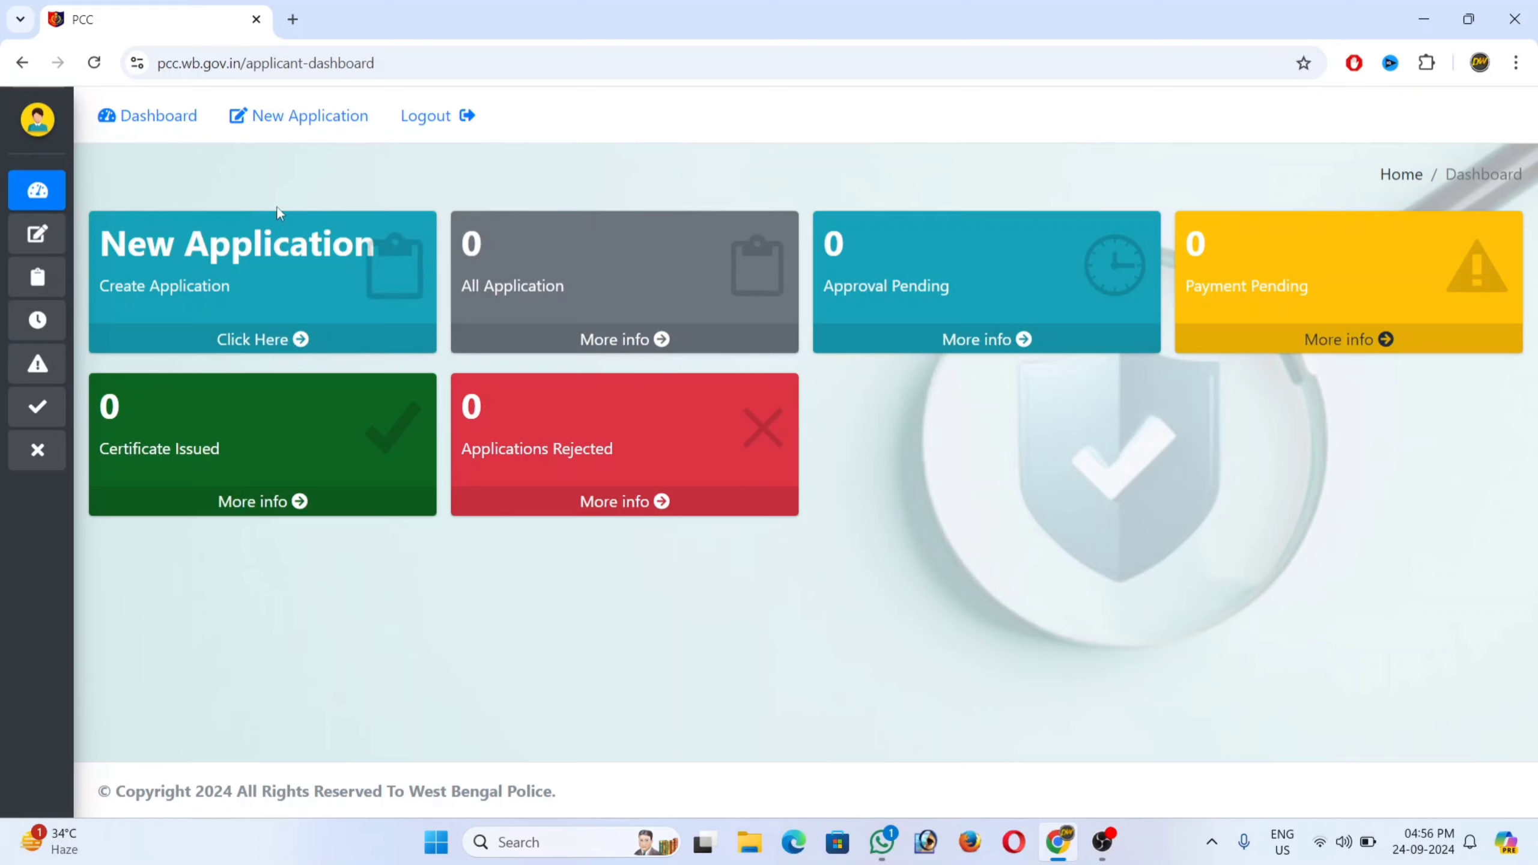
Step: Start a new application and validate the Aadhaar number by OTP so the prefilled PCC form appears
click(254, 347)
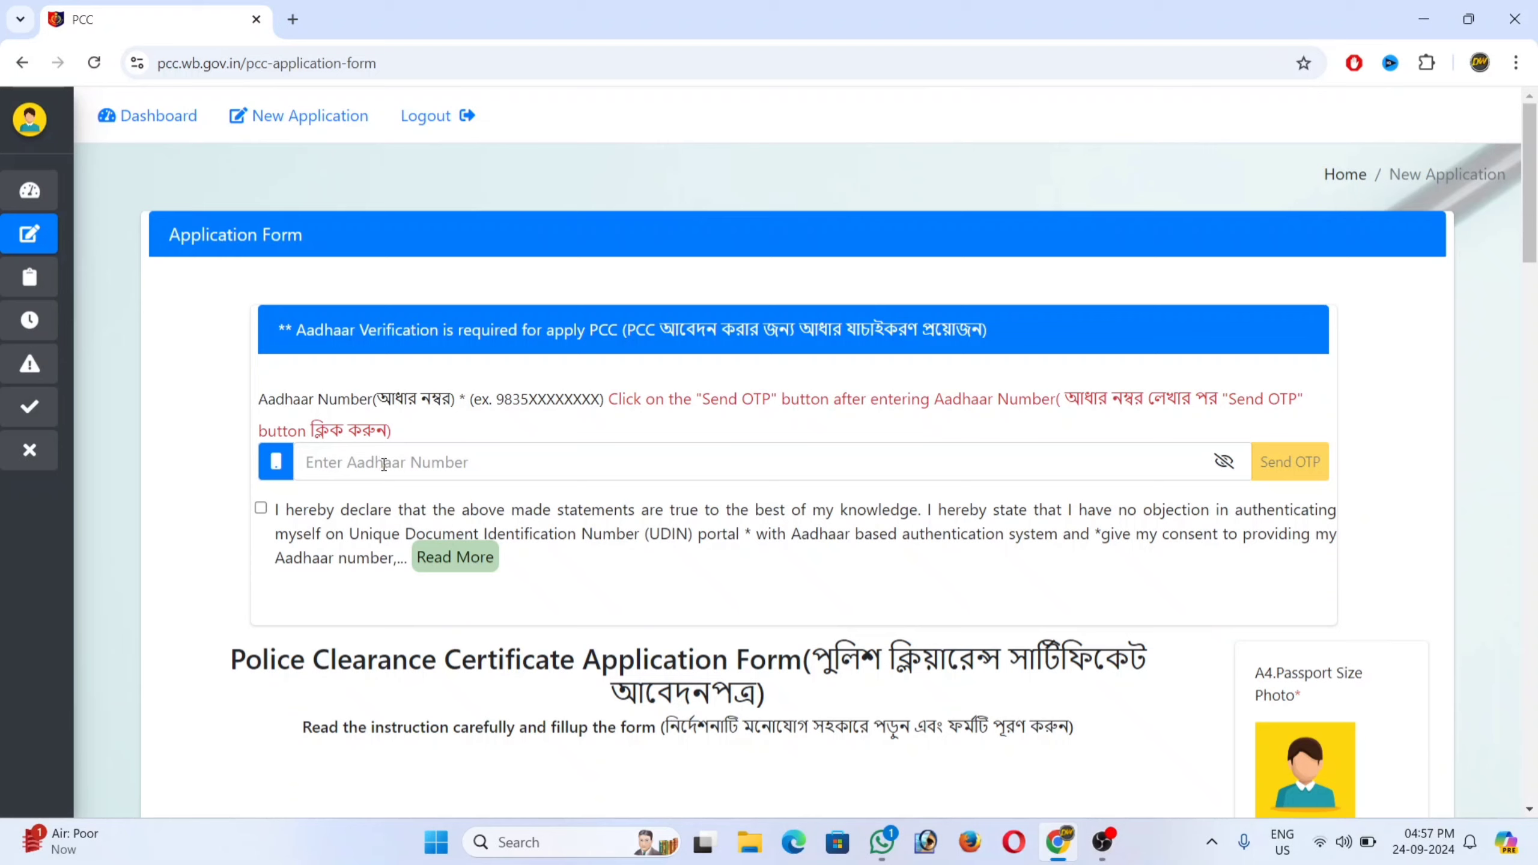
click(261, 509)
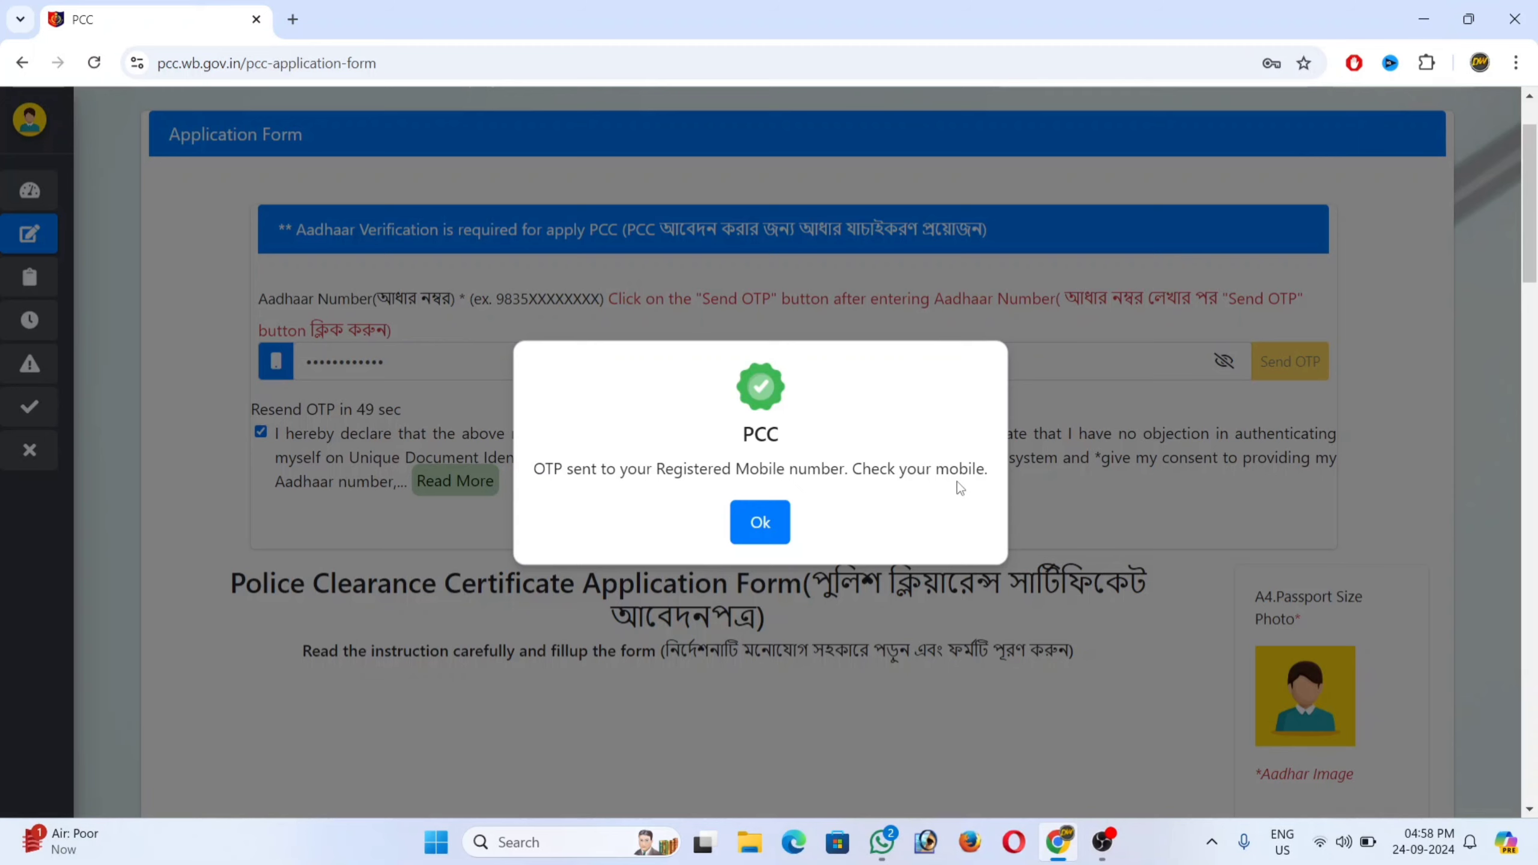
click(766, 524)
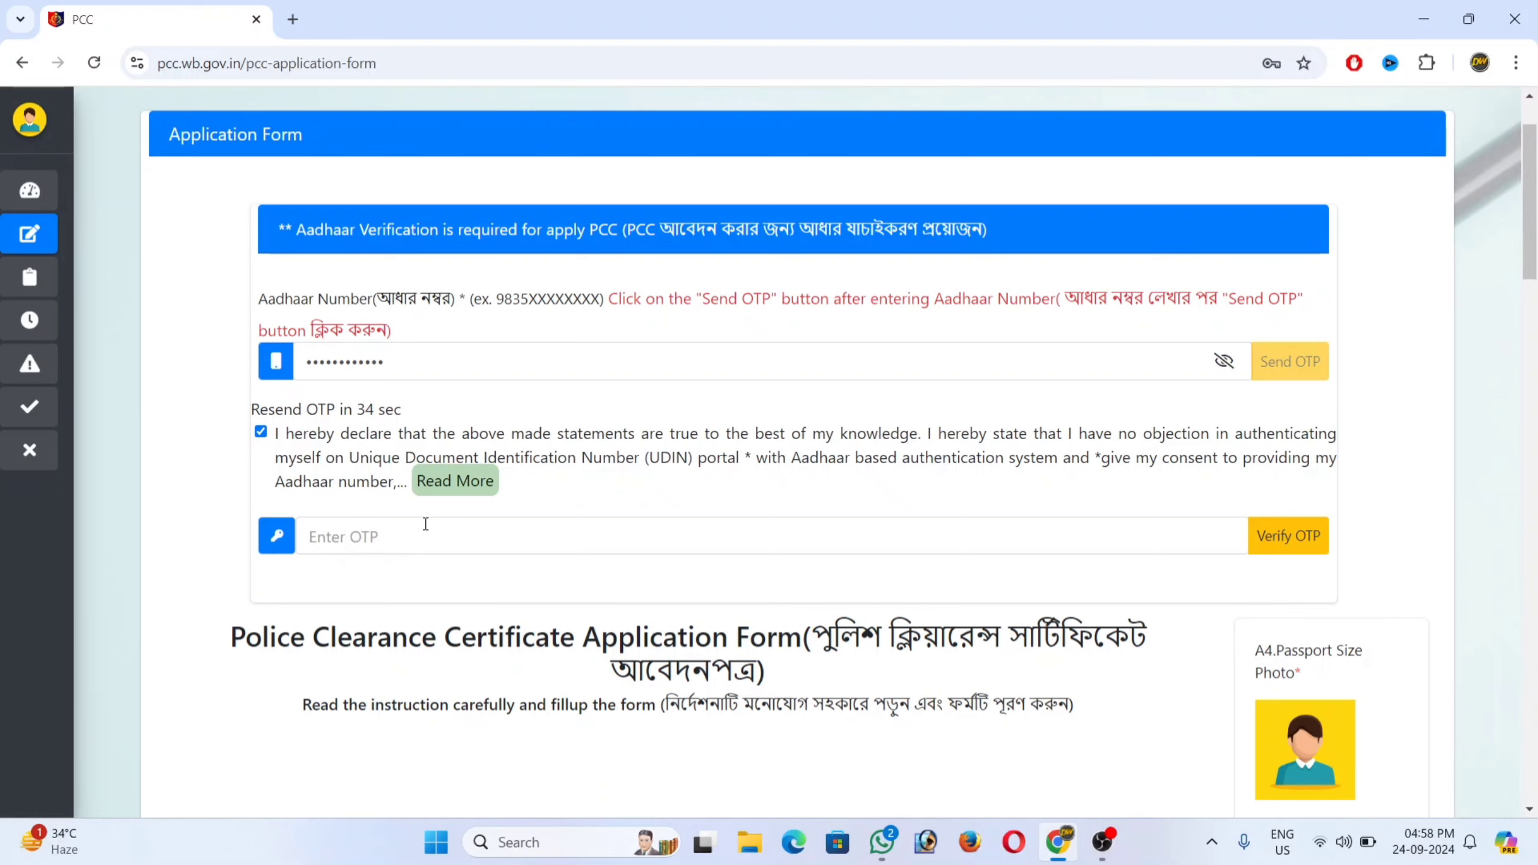
click(1279, 554)
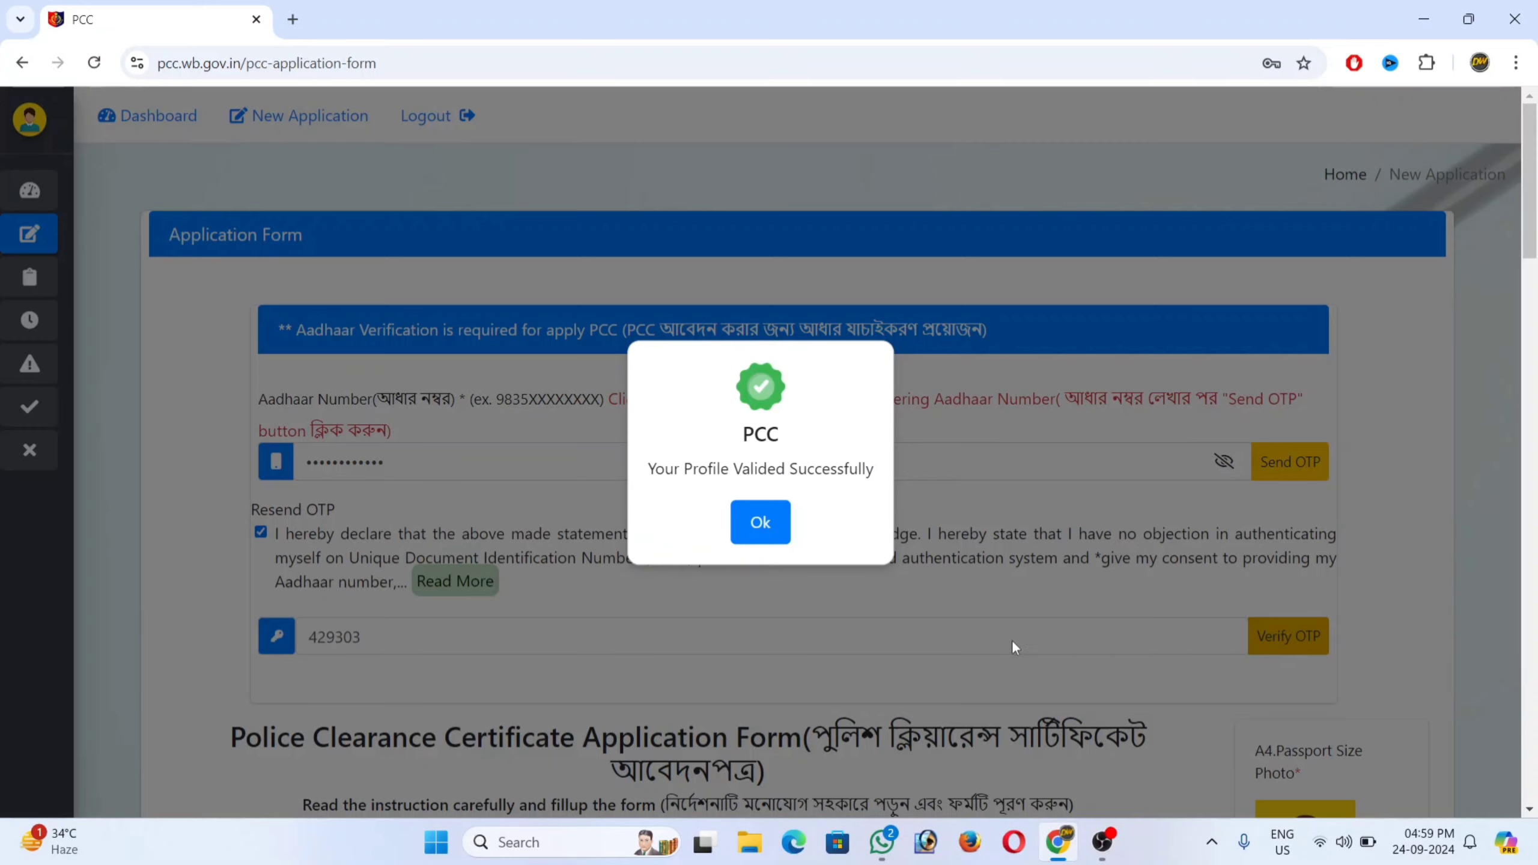
click(766, 522)
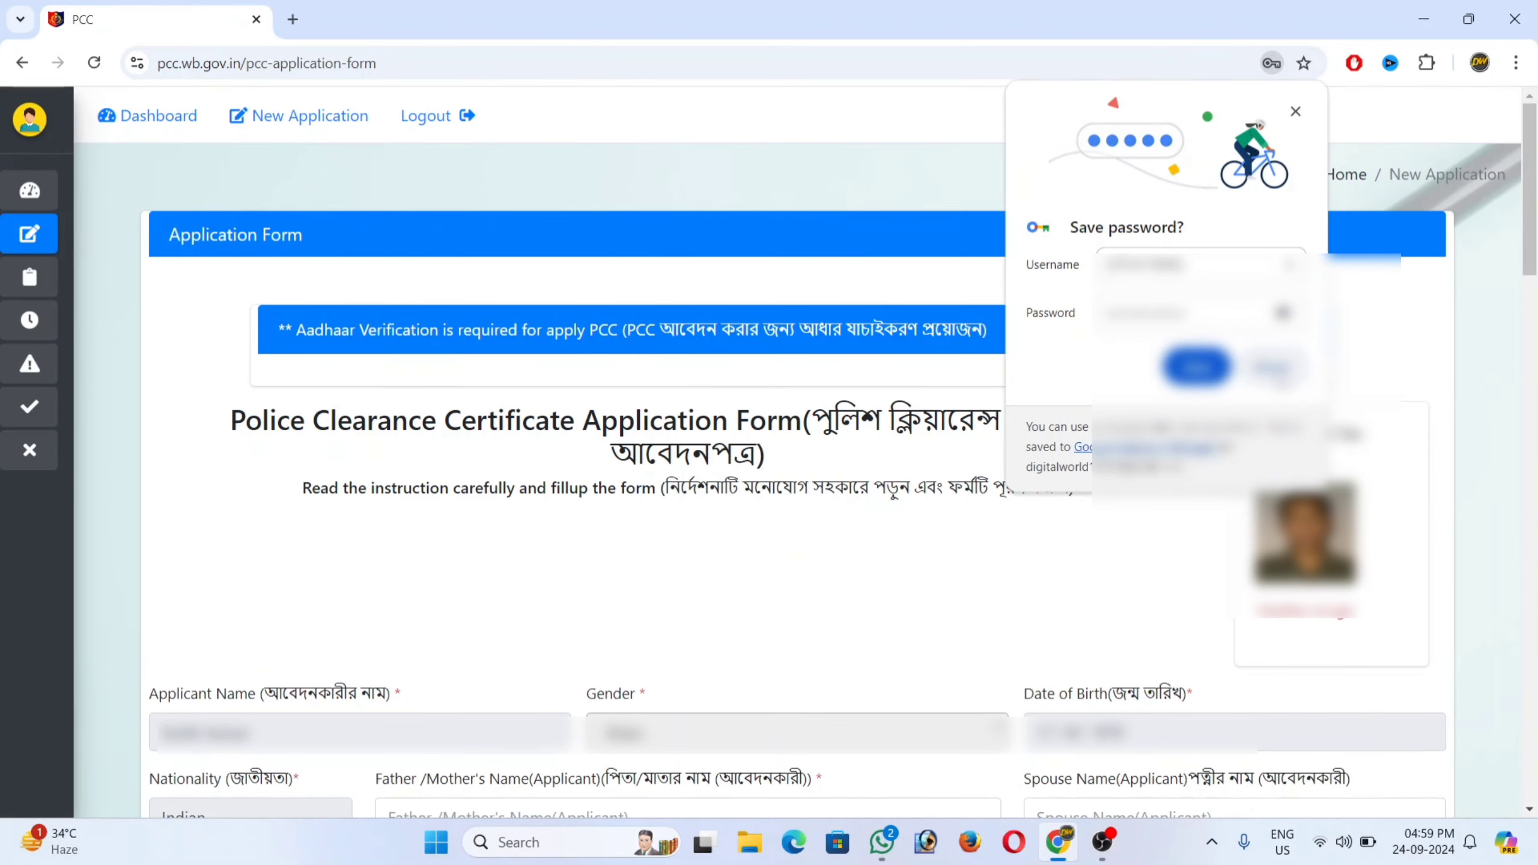
click(1271, 367)
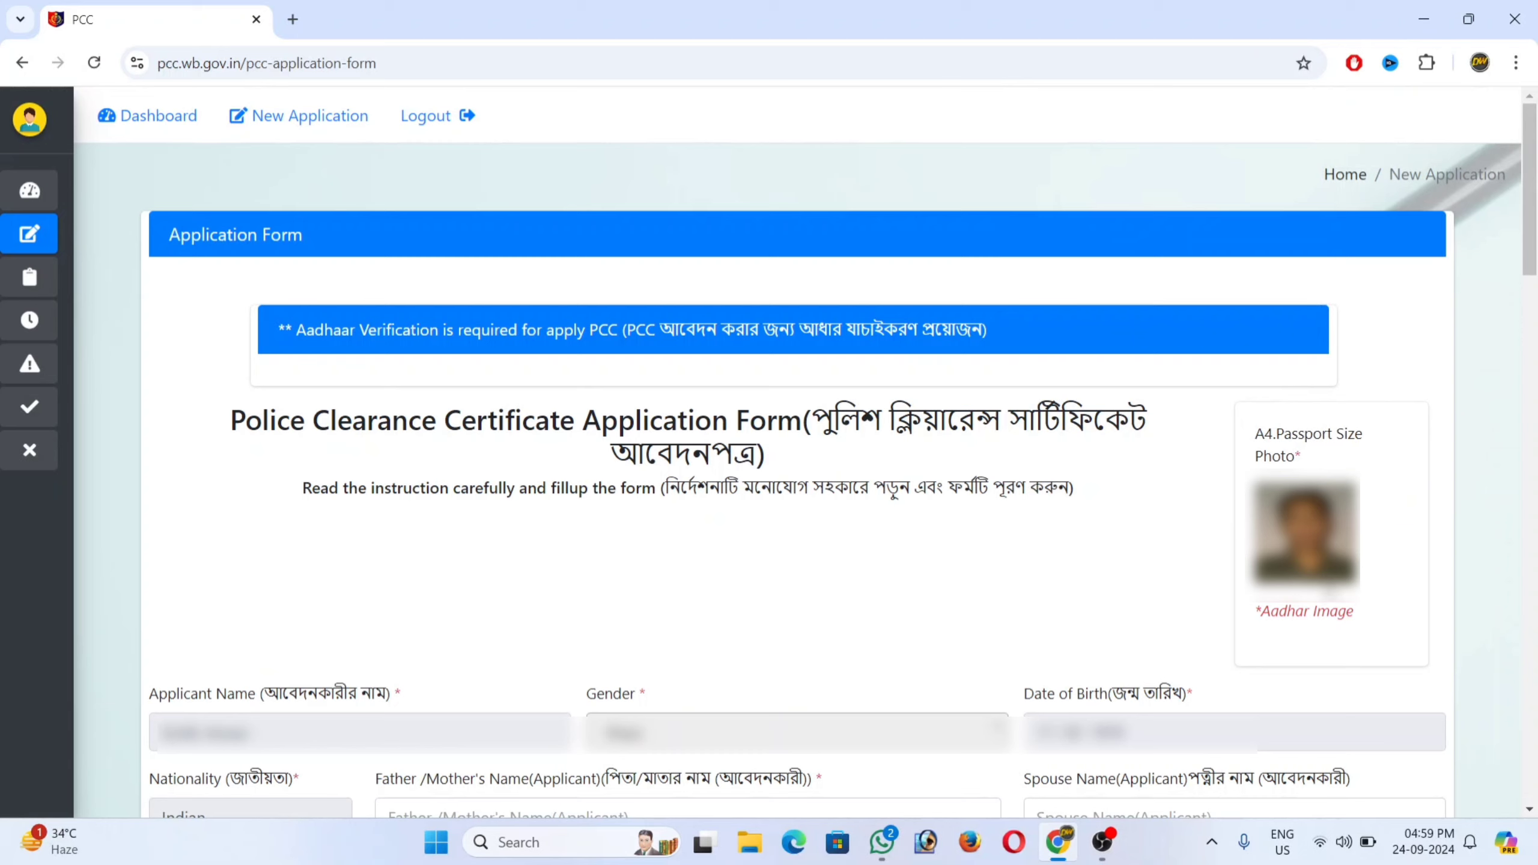
scroll(891, 625, down, 6)
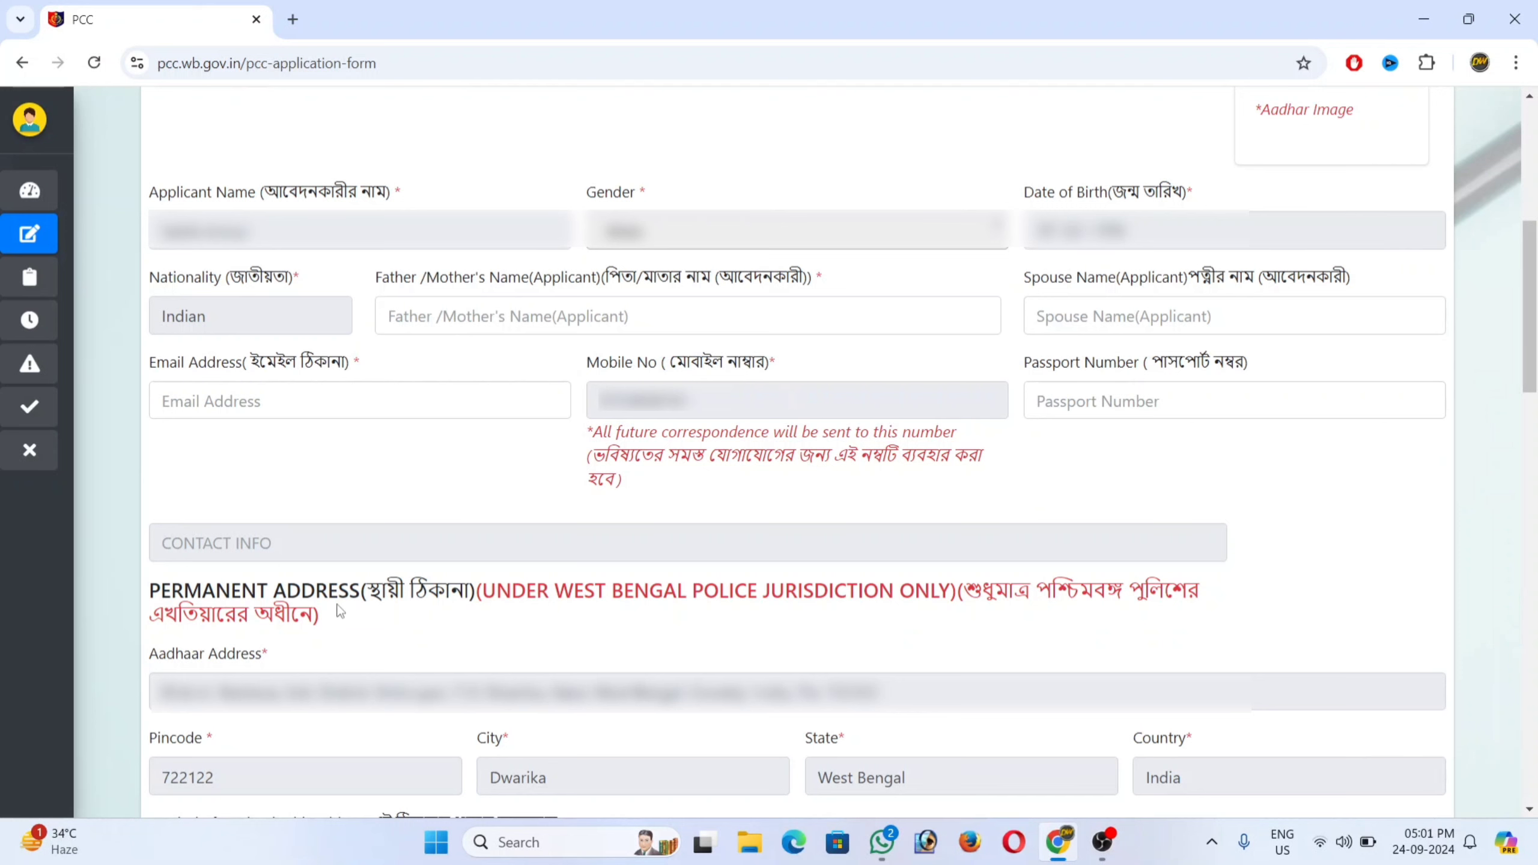
scroll(338, 617, down, 5)
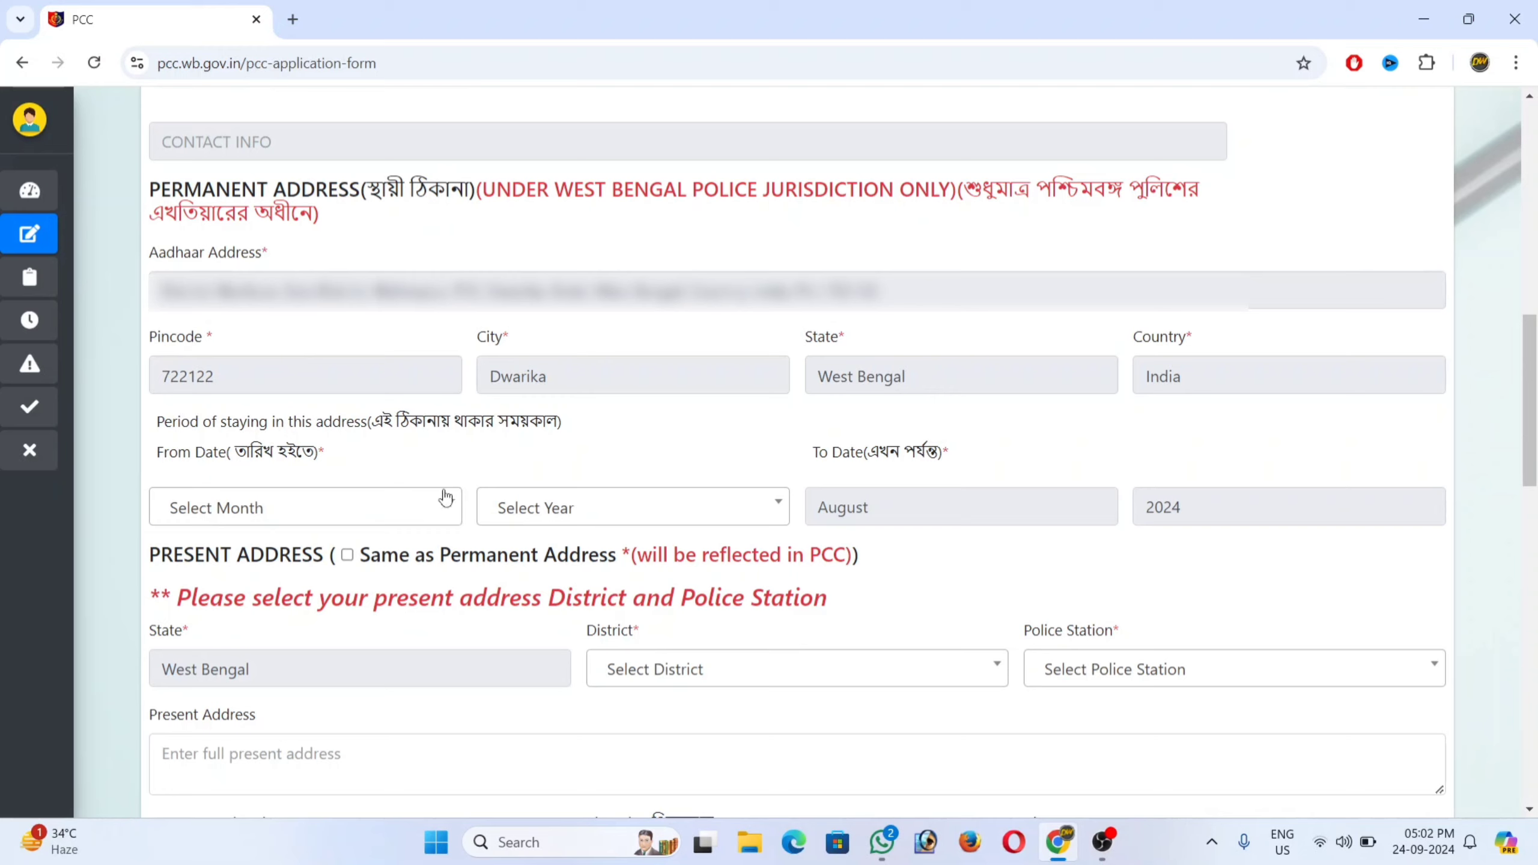
Step: Set the permanent-address stay From Date to January 2019
click(542, 510)
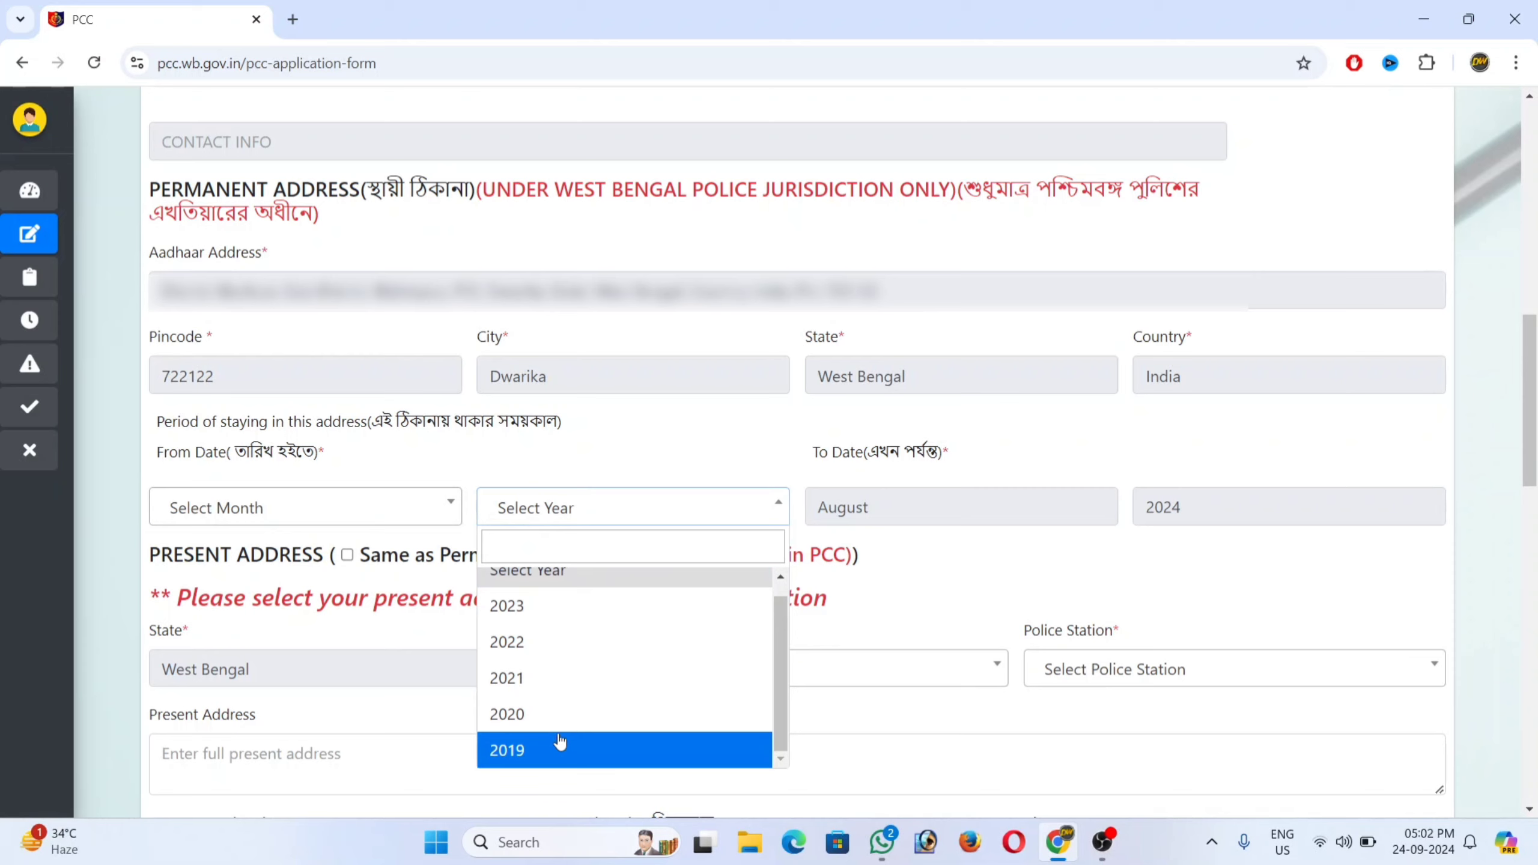
click(558, 754)
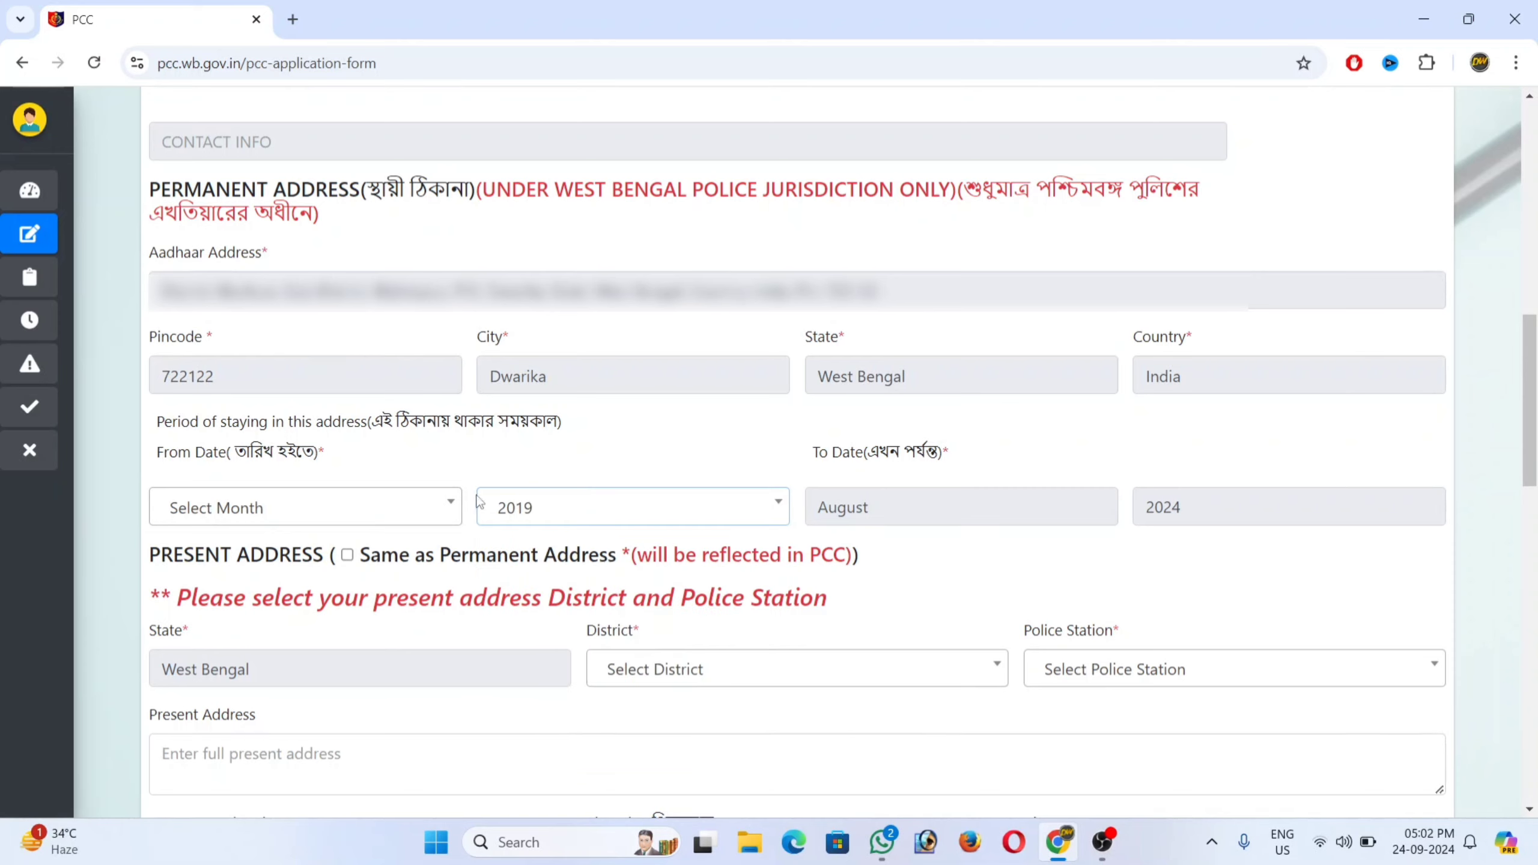
click(388, 509)
scroll(264, 727, down, 4)
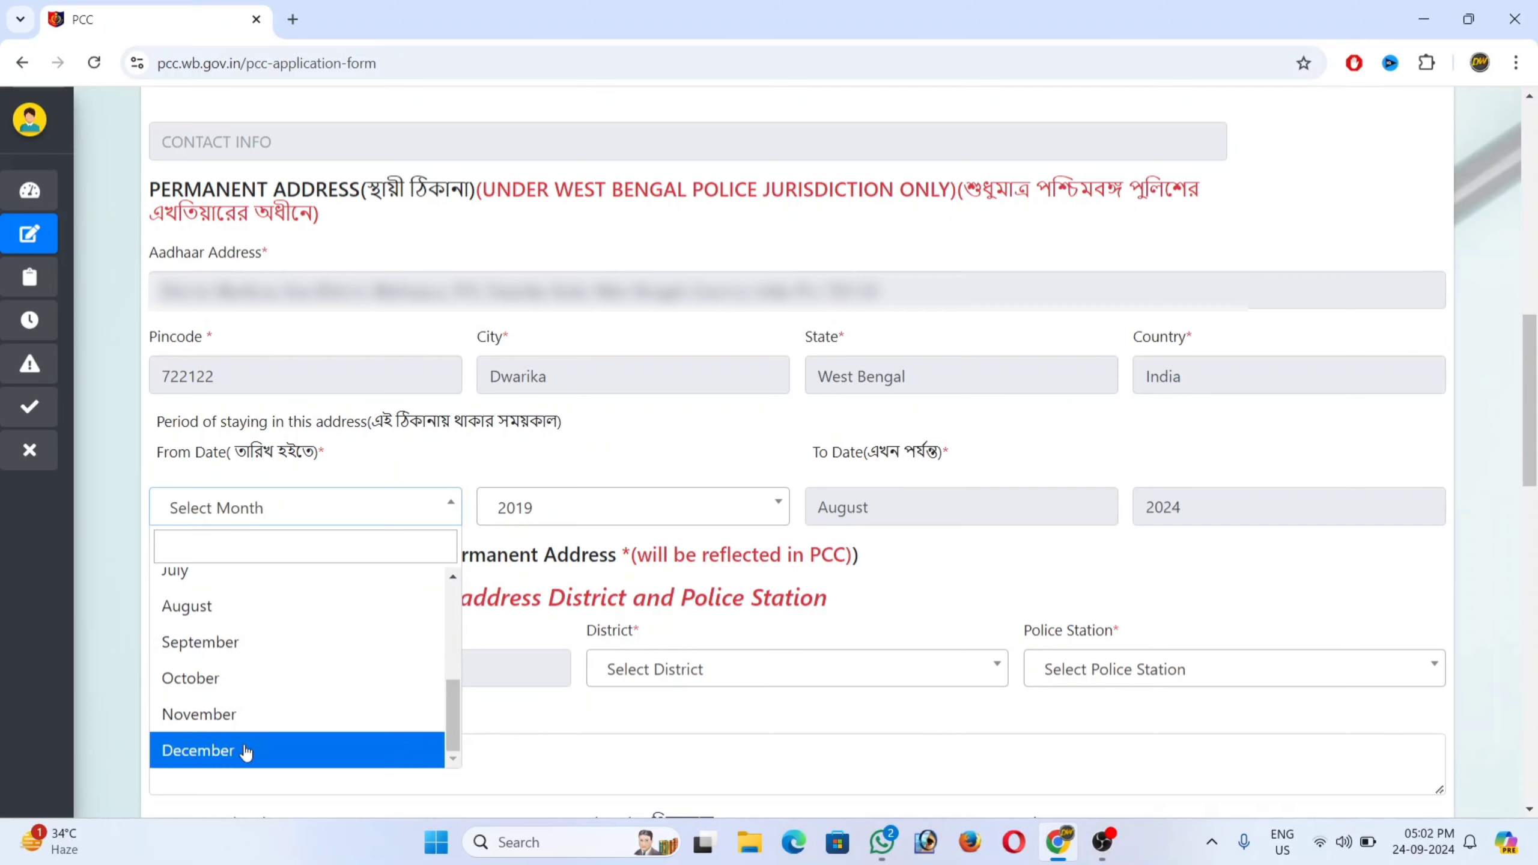
scroll(274, 590, up, 4)
click(248, 634)
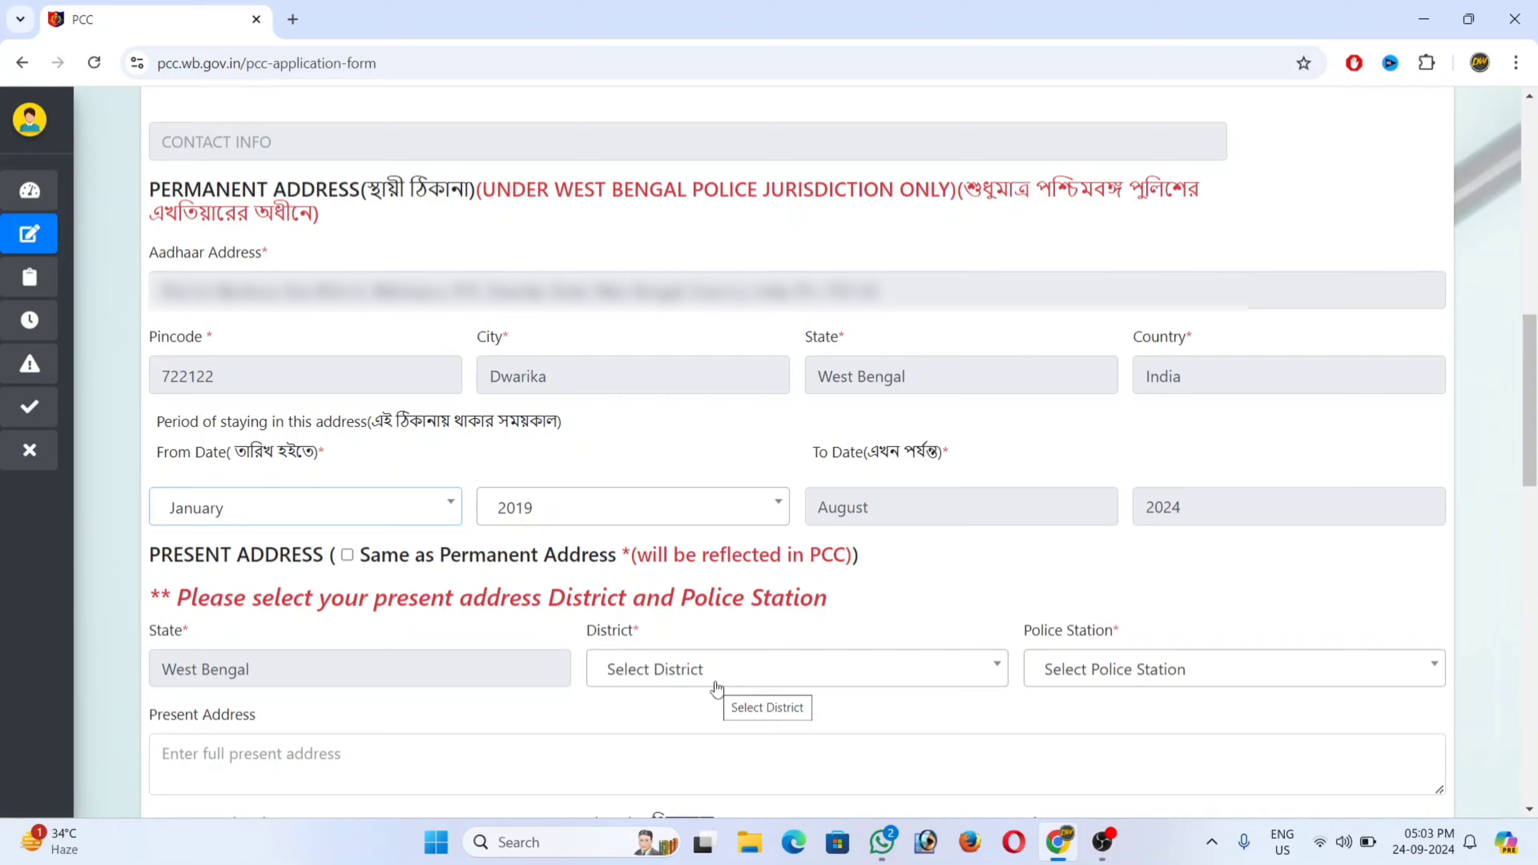
Step: Use the permanent address as the present address and choose Bankura as the district
click(349, 556)
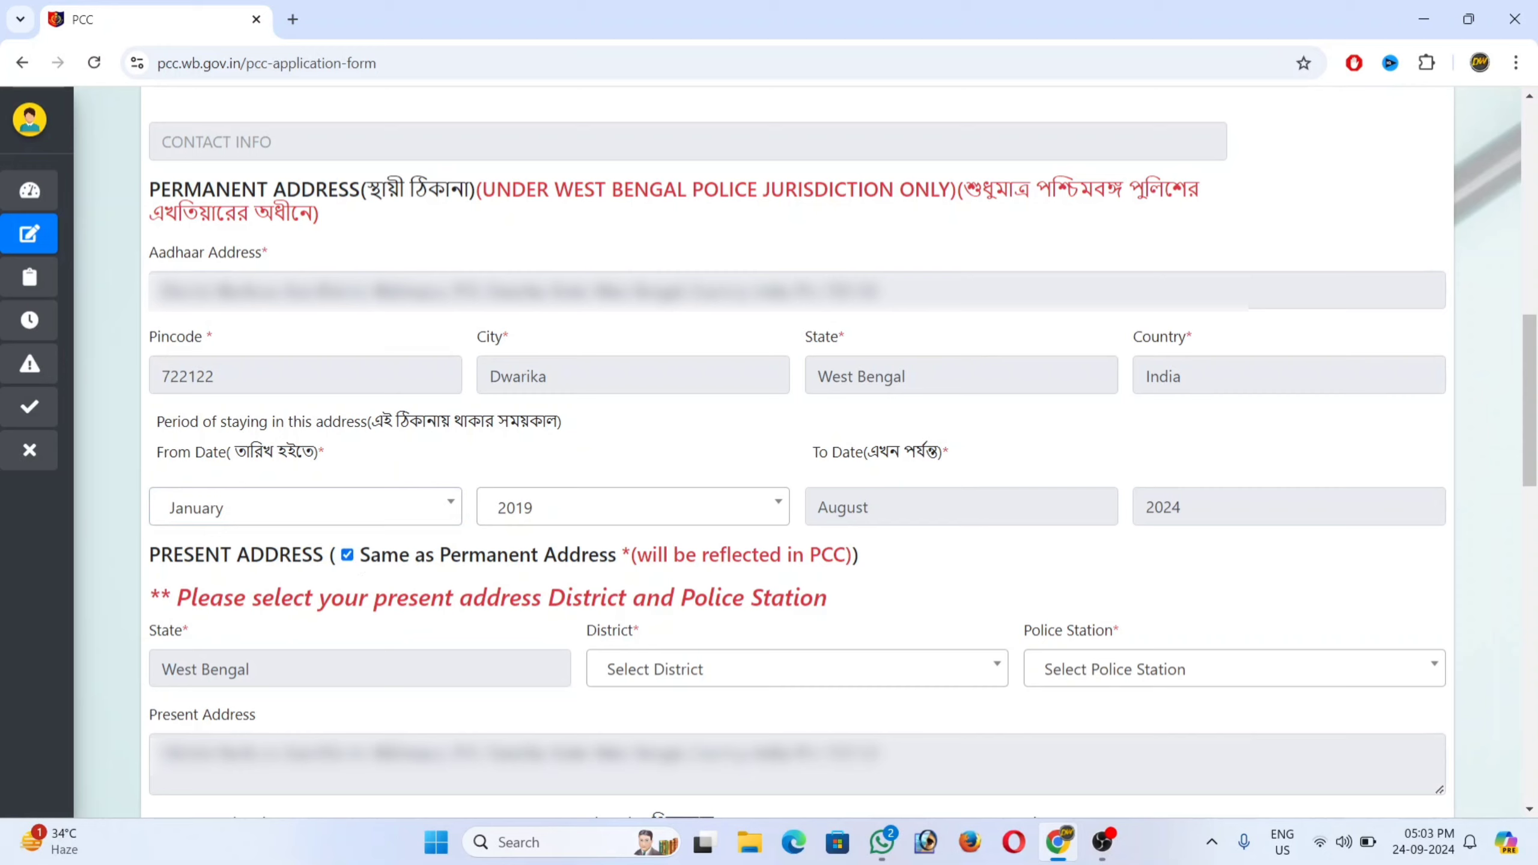
click(638, 670)
click(636, 539)
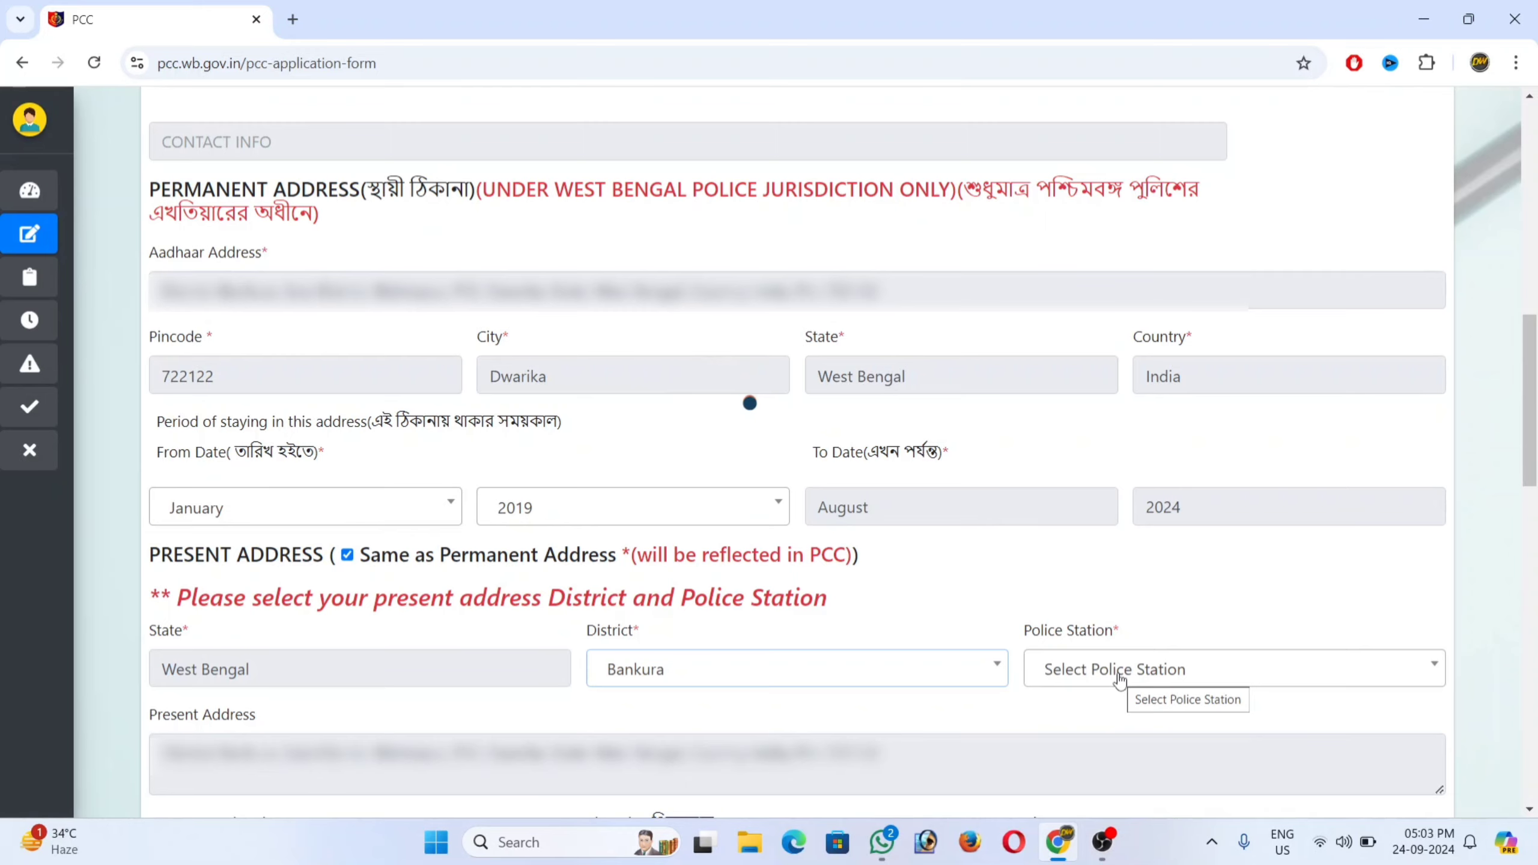
scroll(1061, 582, down, 10)
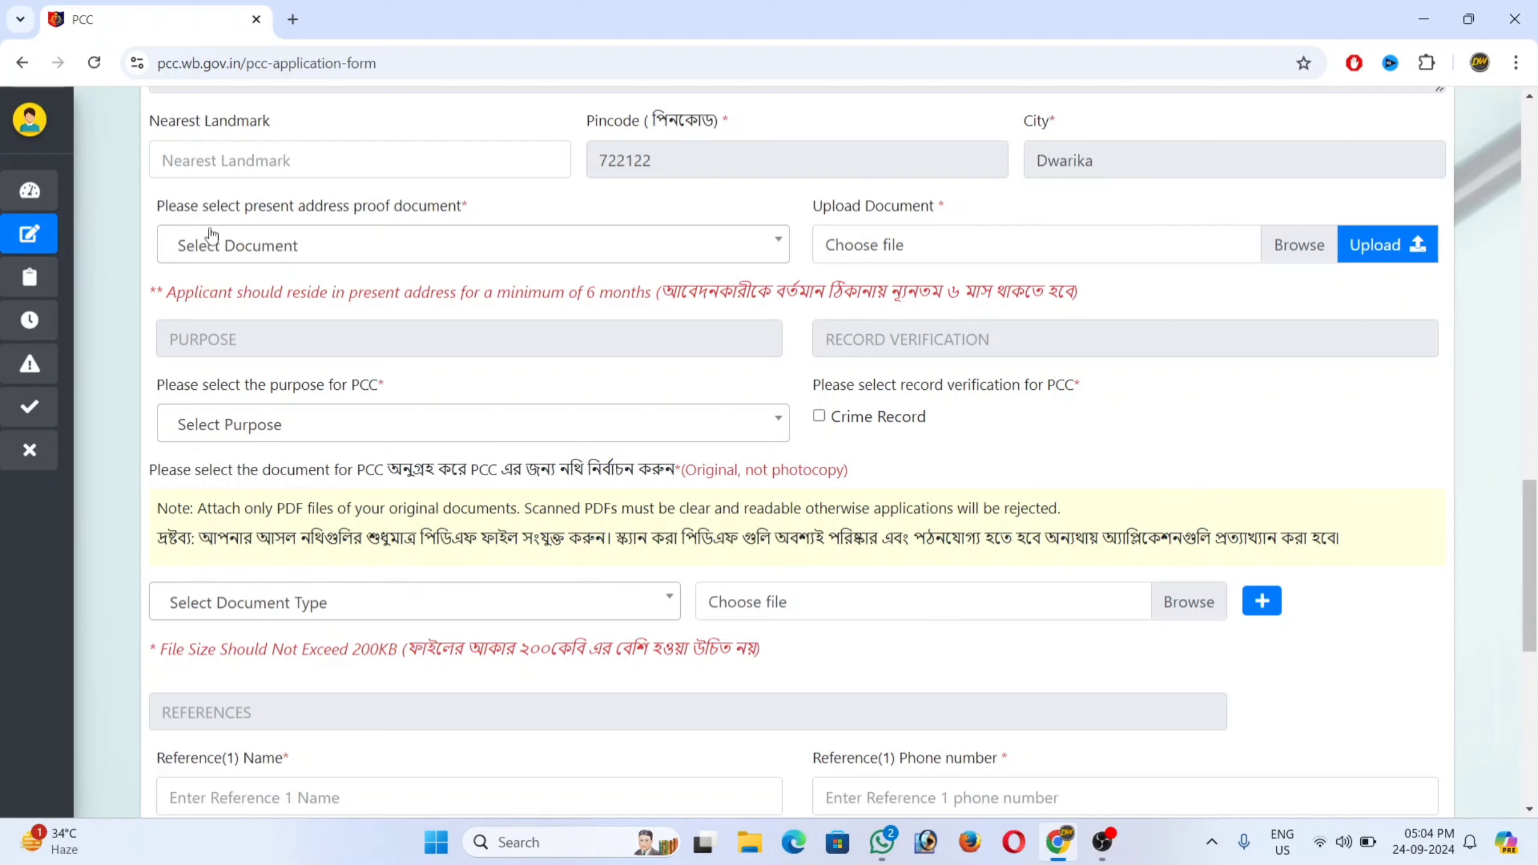
Step: Choose Aadhaar as the address proof document and upload TAPASA.pdf for it
click(260, 249)
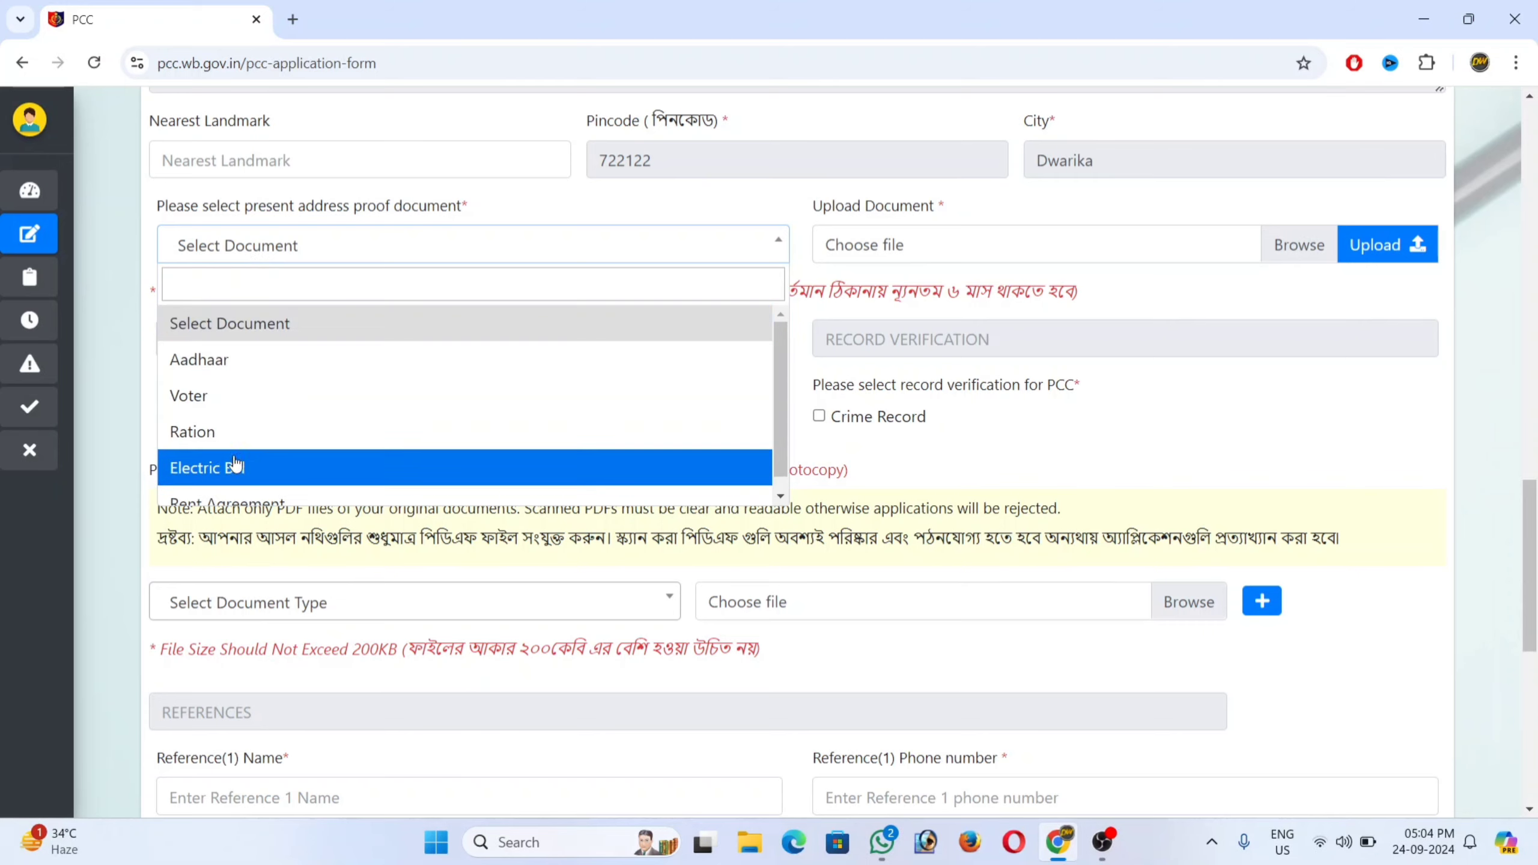
scroll(230, 460, down, 1)
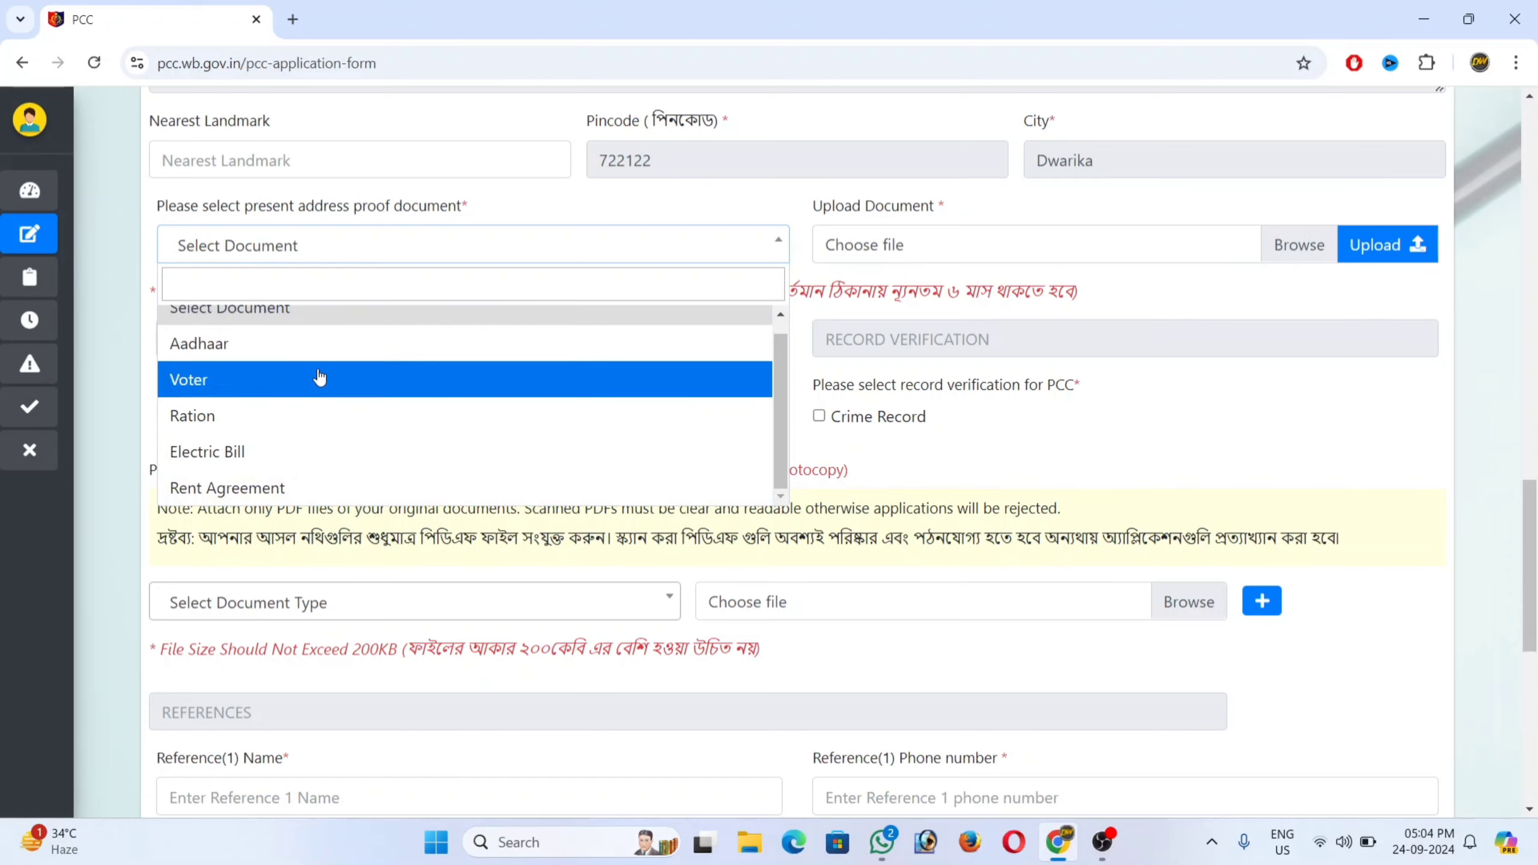
click(537, 204)
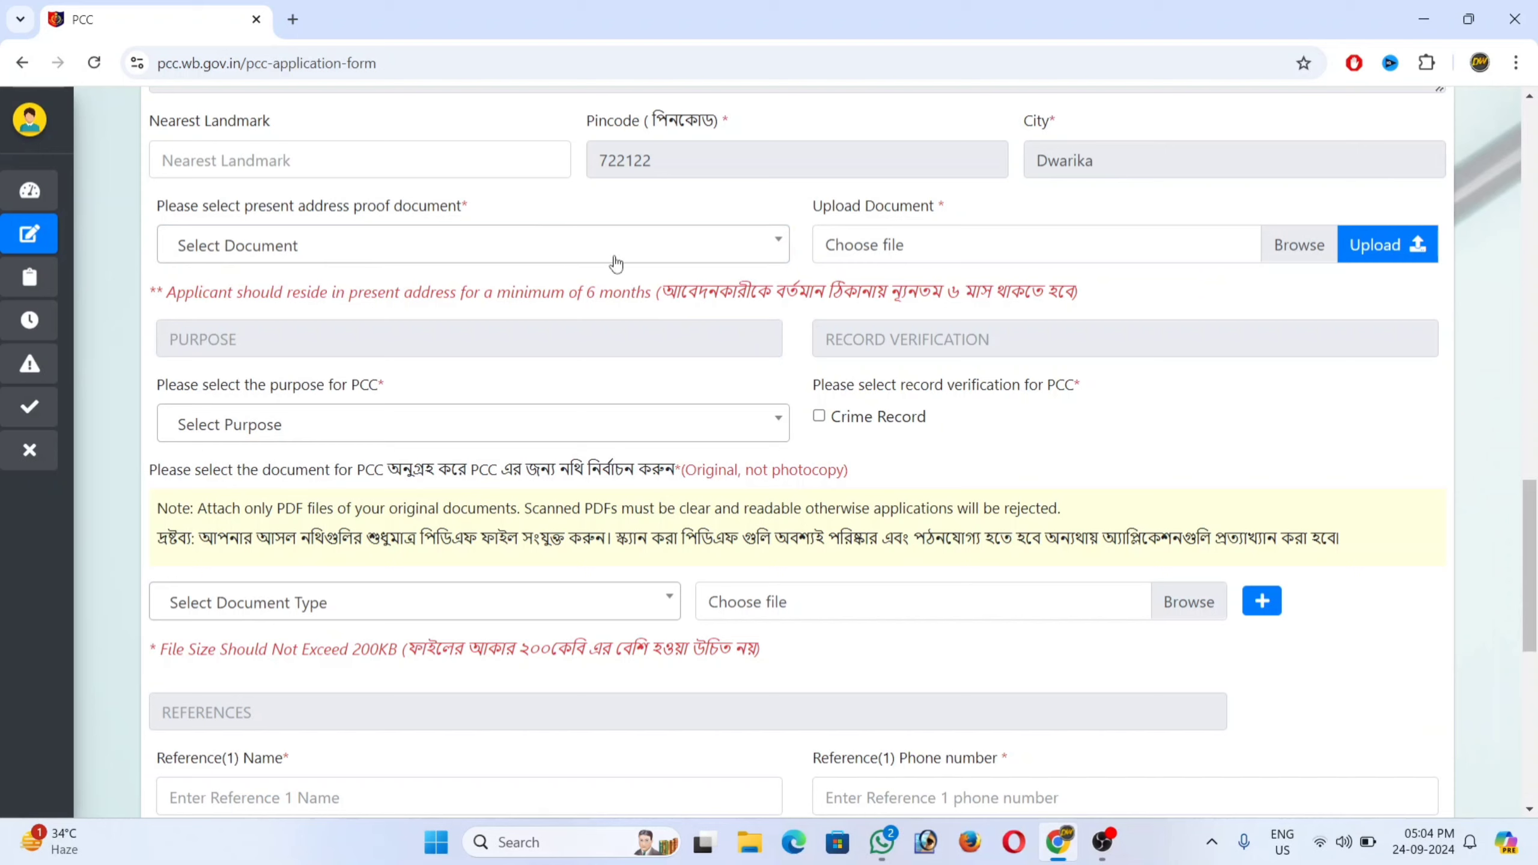
click(509, 258)
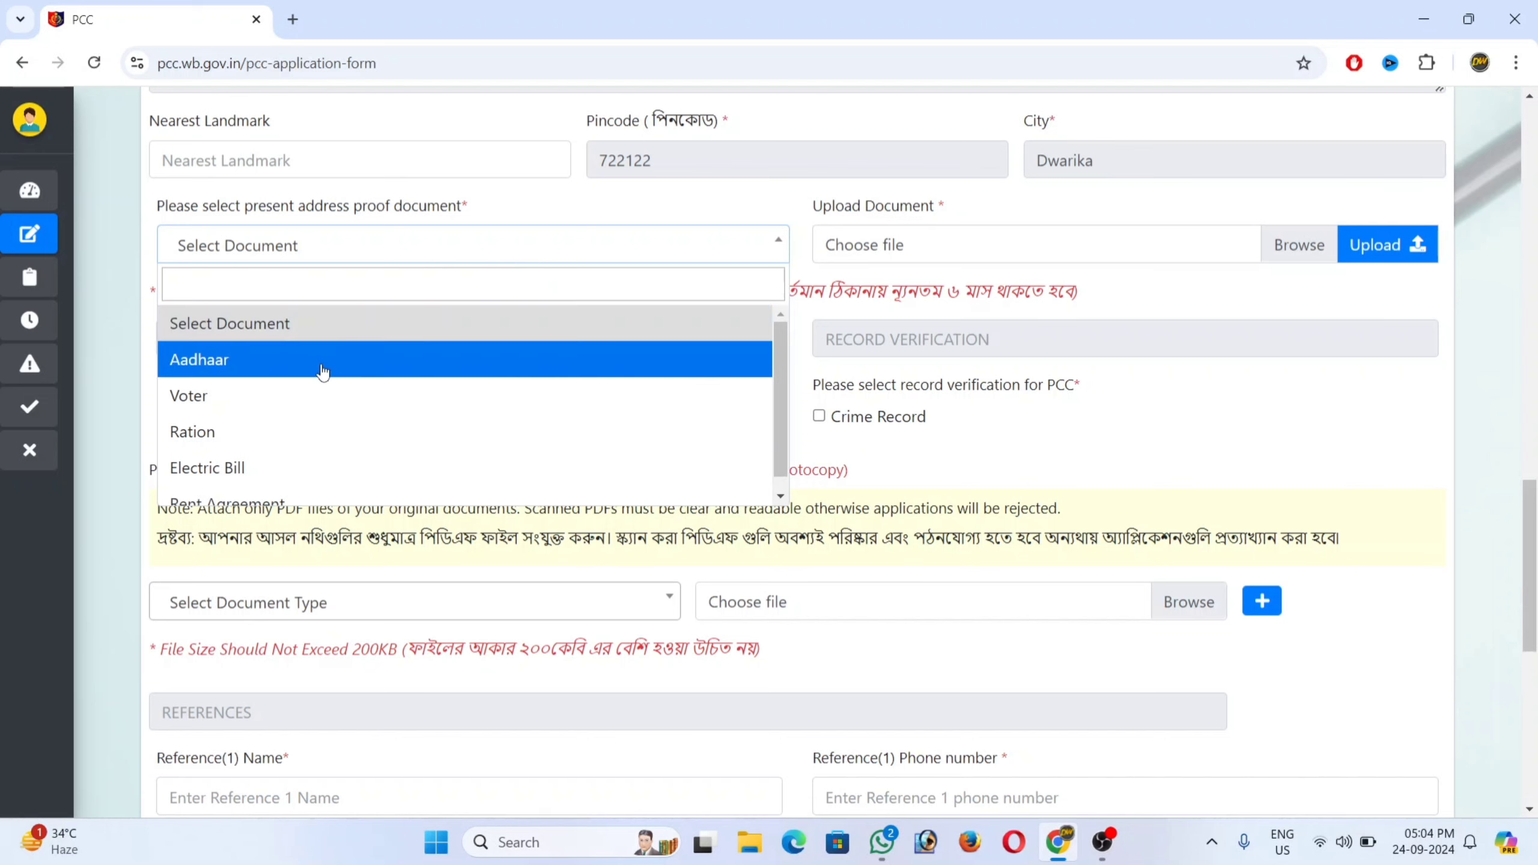
click(322, 372)
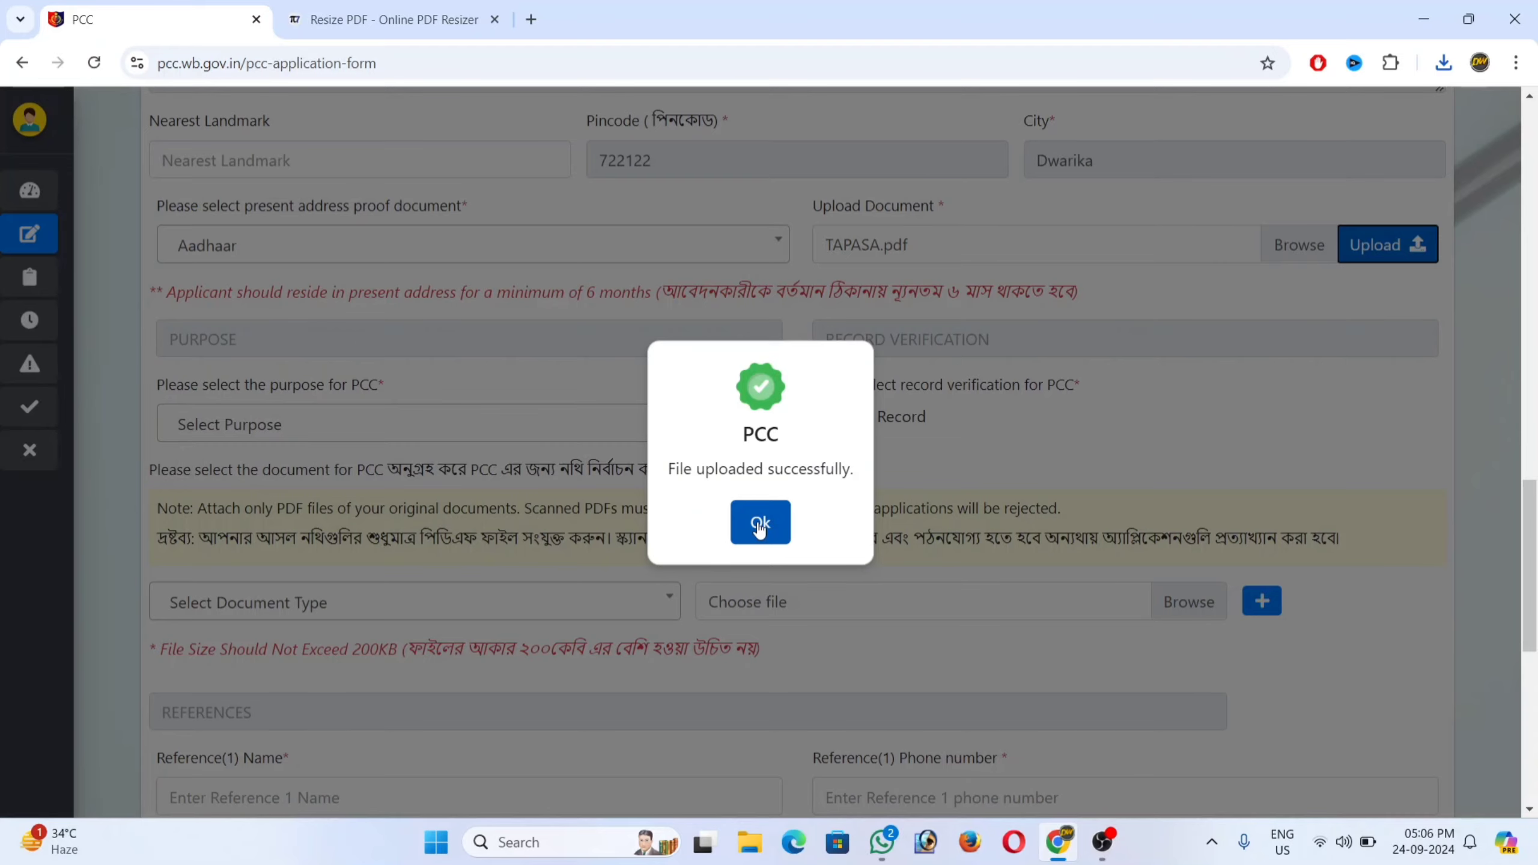
click(761, 525)
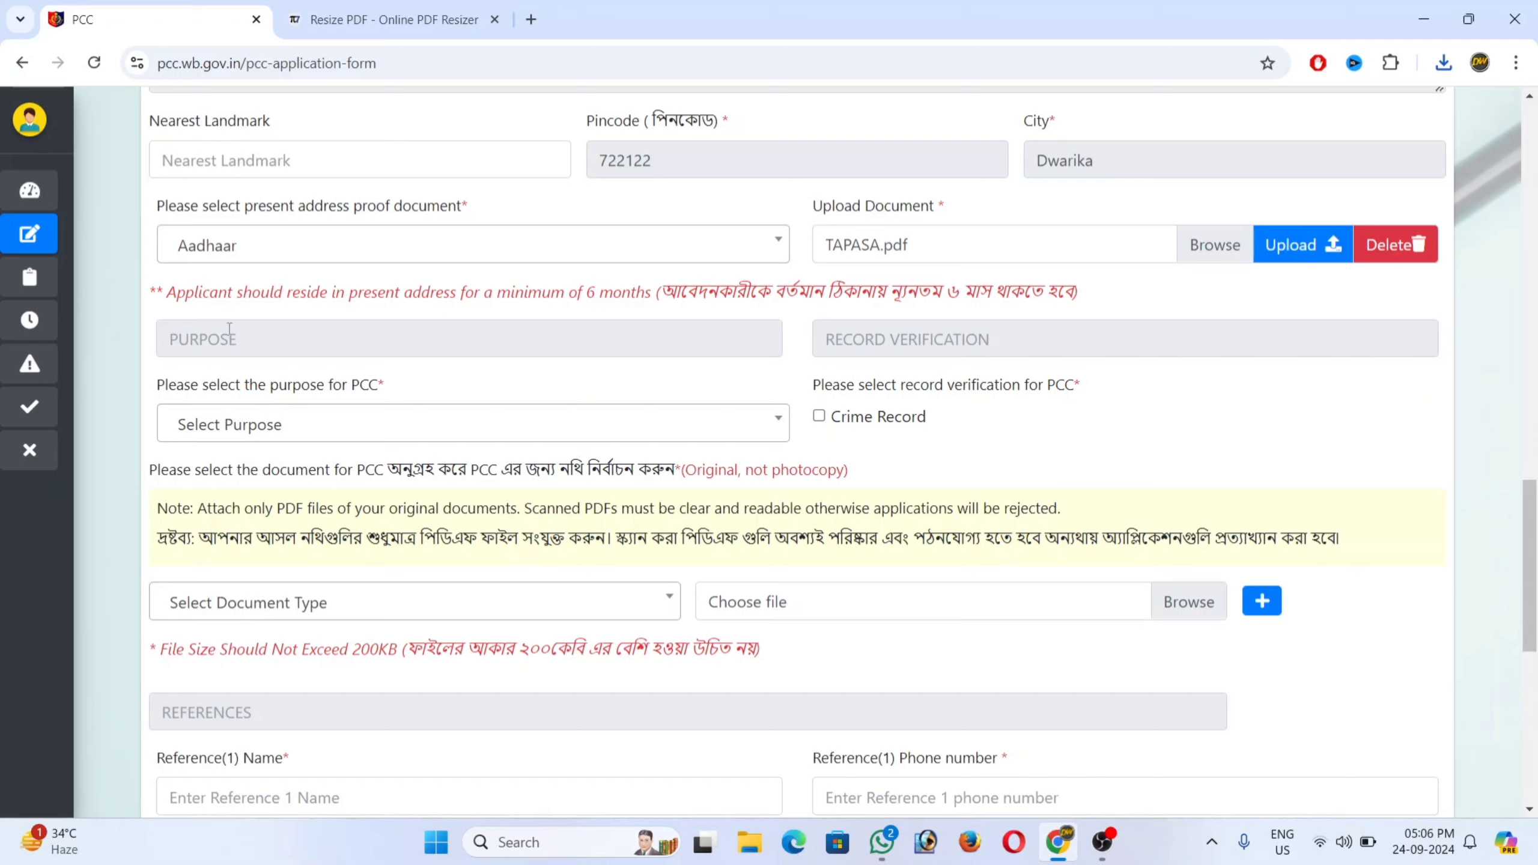
Step: Set the PCC purpose to Others and tick Crime Record verification
click(293, 434)
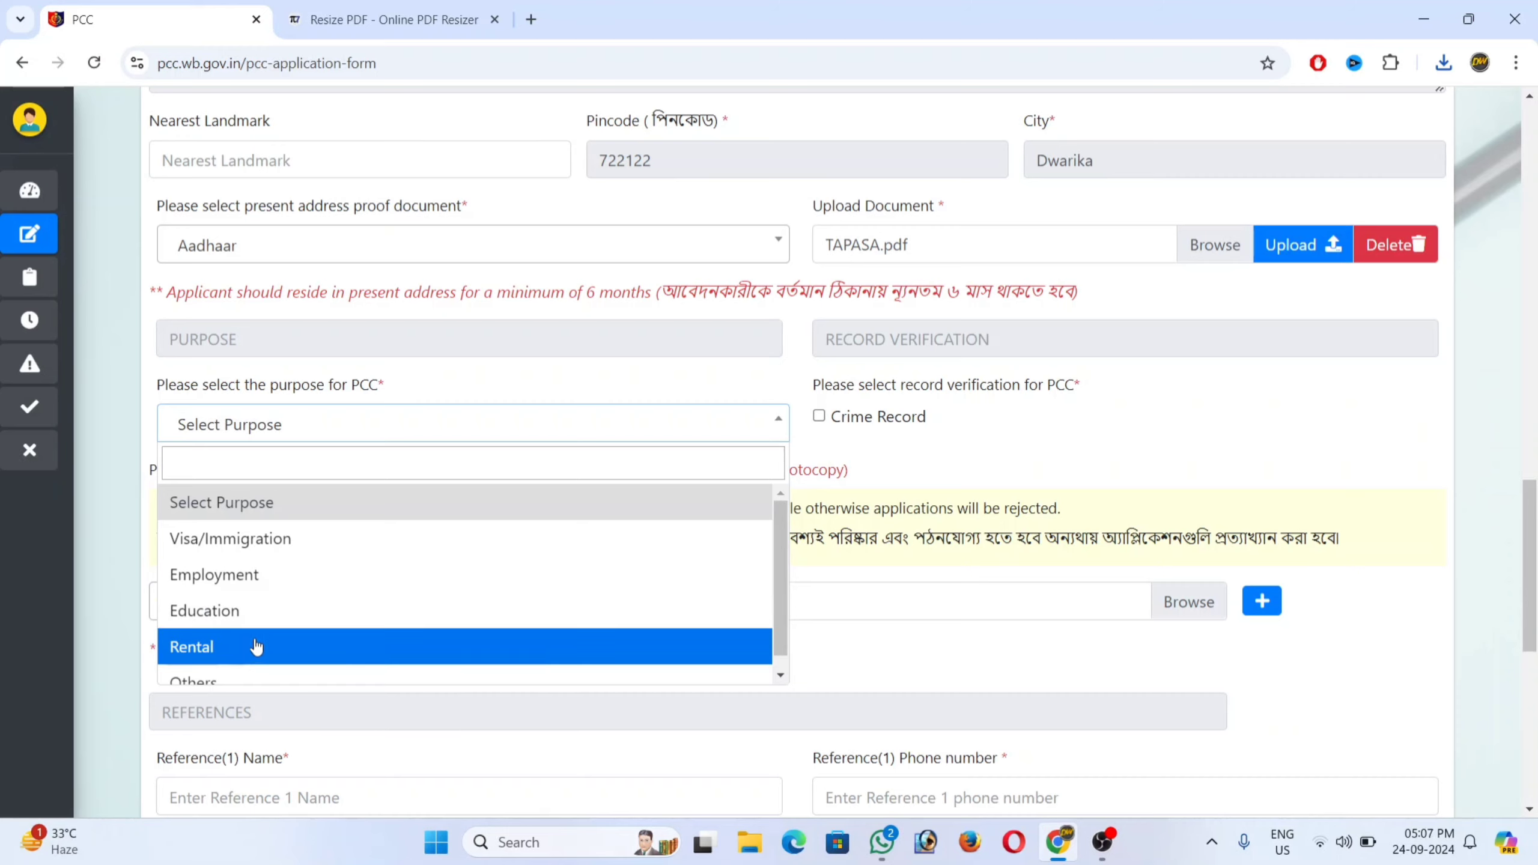
scroll(254, 666, down, 1)
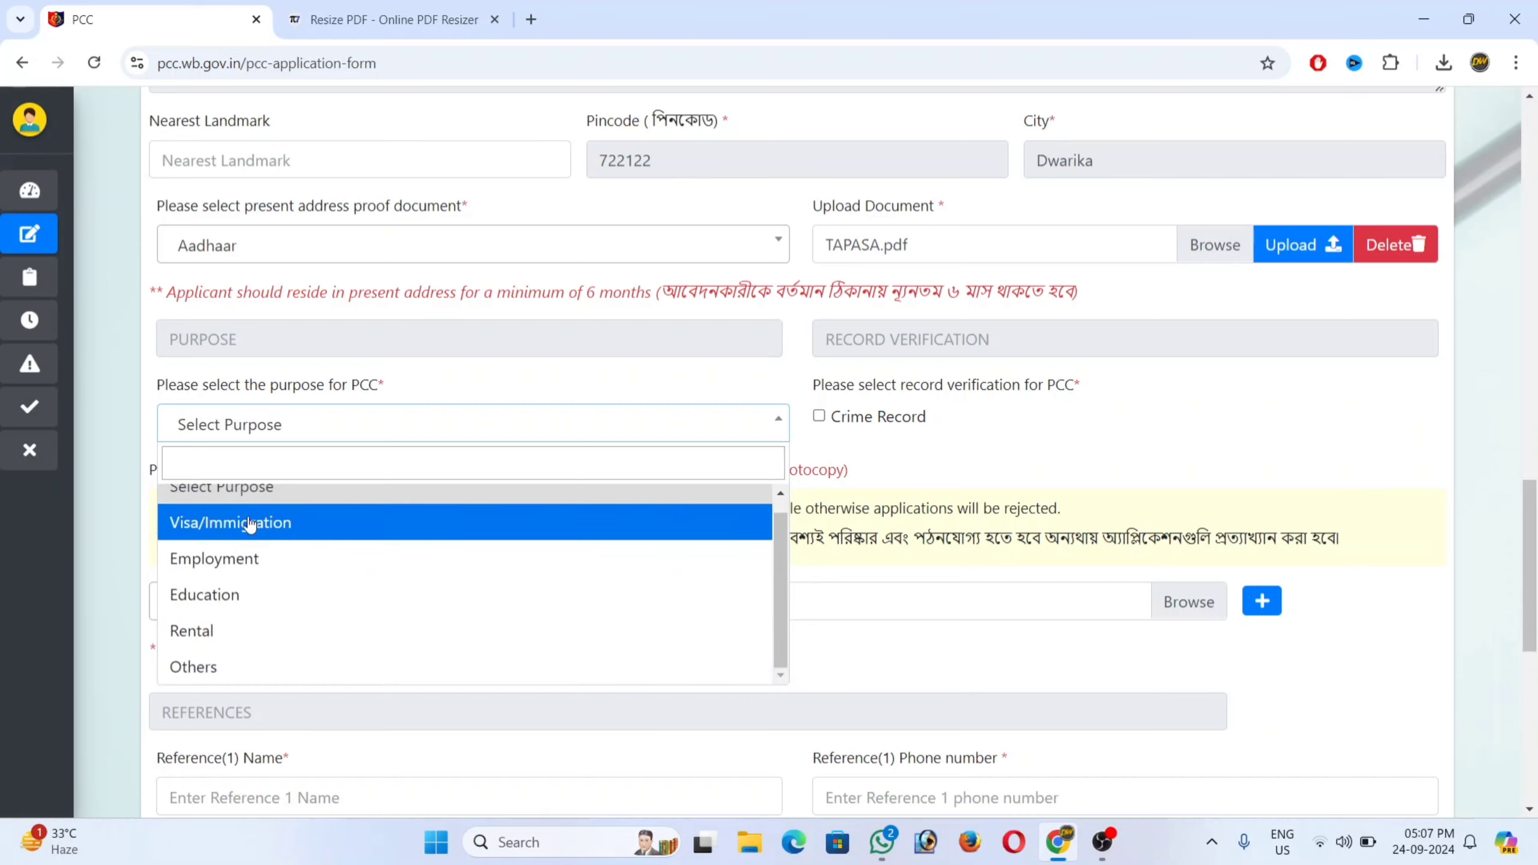
click(233, 666)
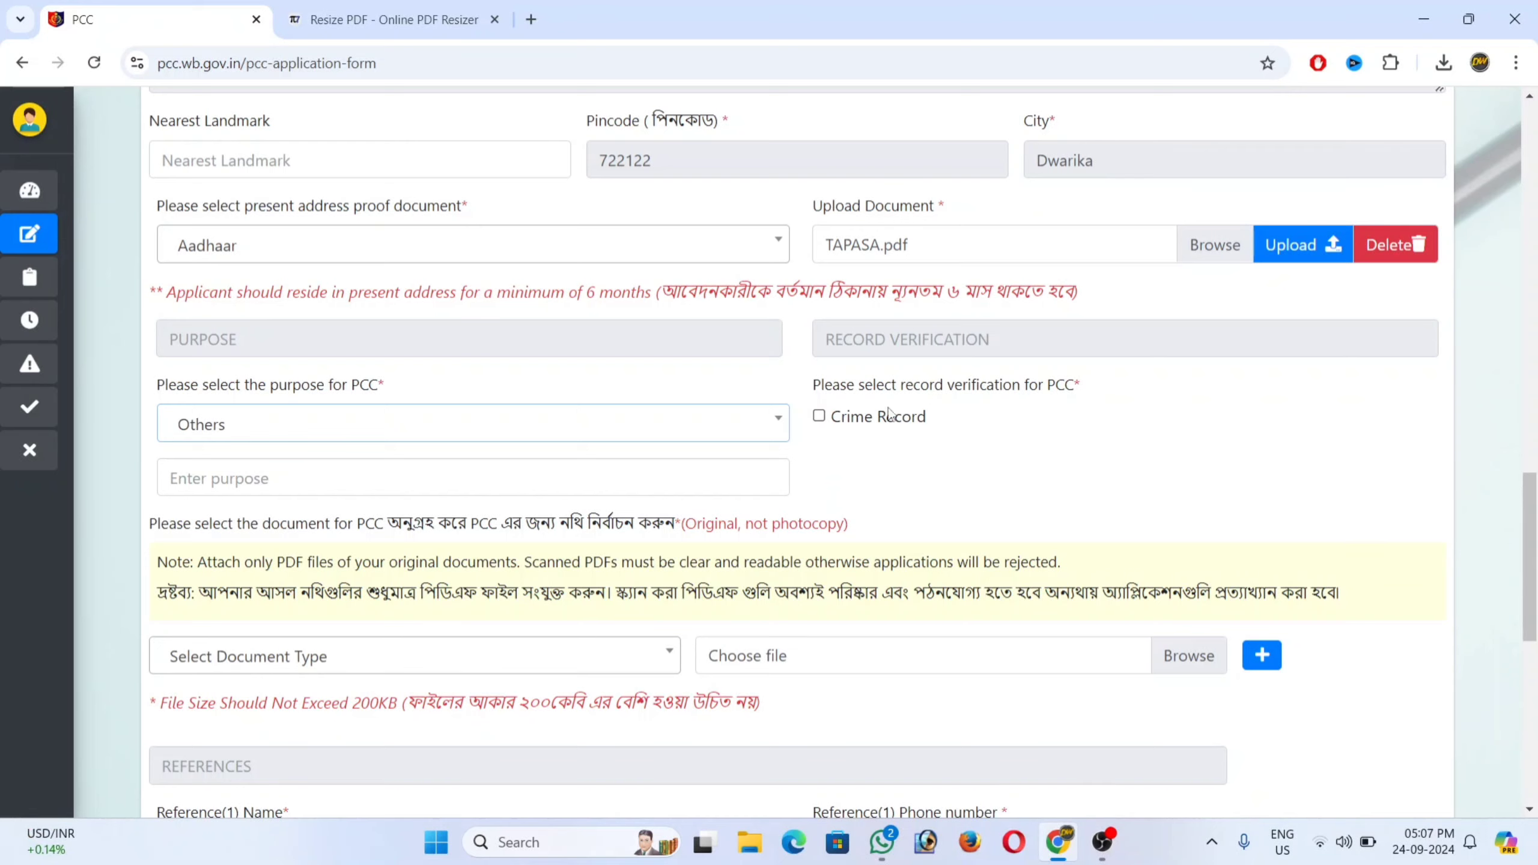
click(819, 417)
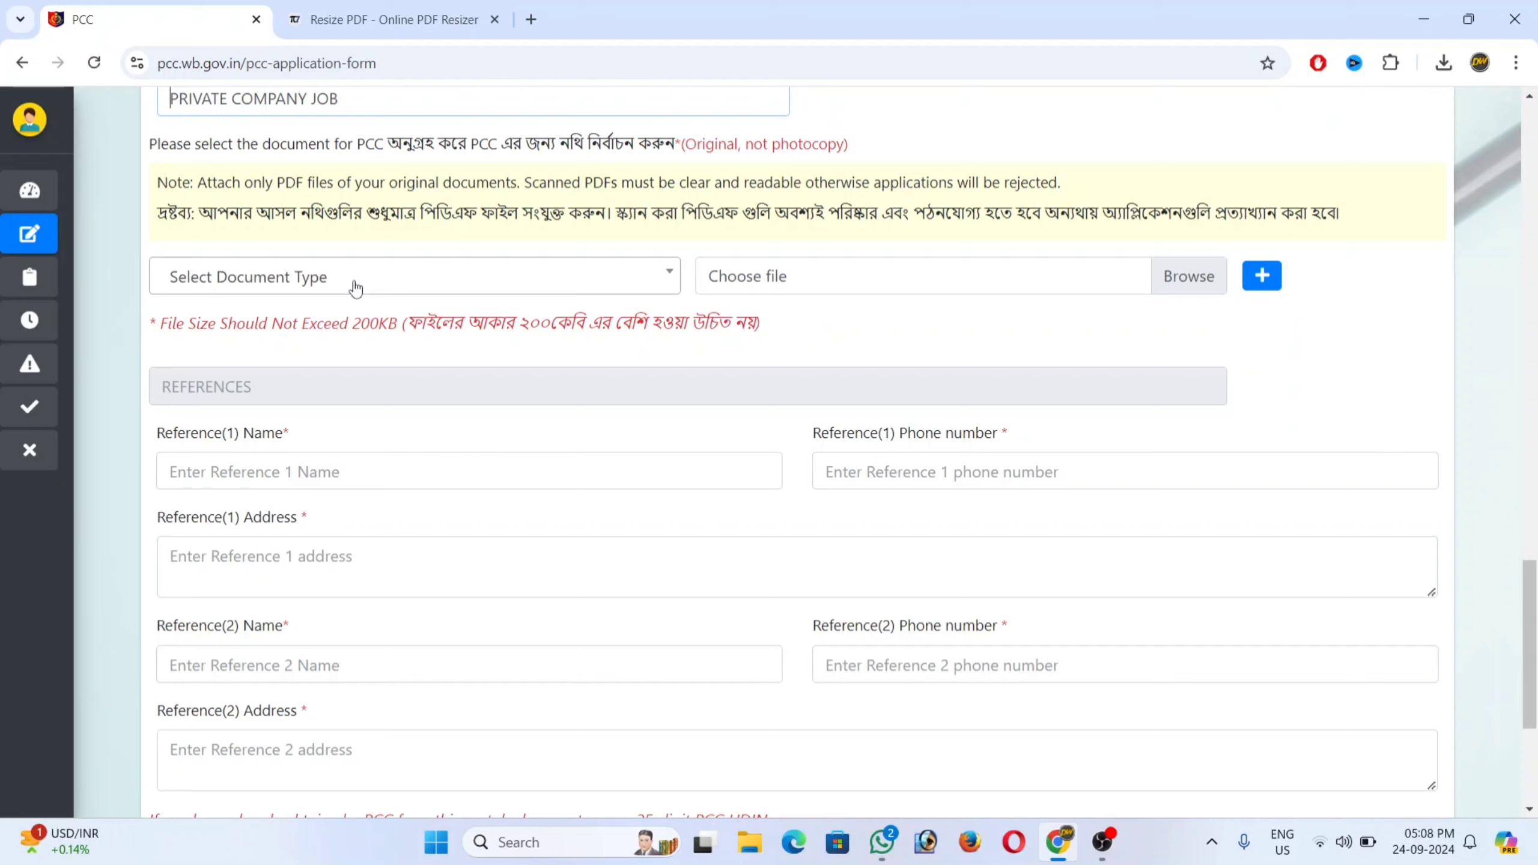
Step: Upload taps.pdf under the 'Upload Relevant Docments' document type
click(356, 288)
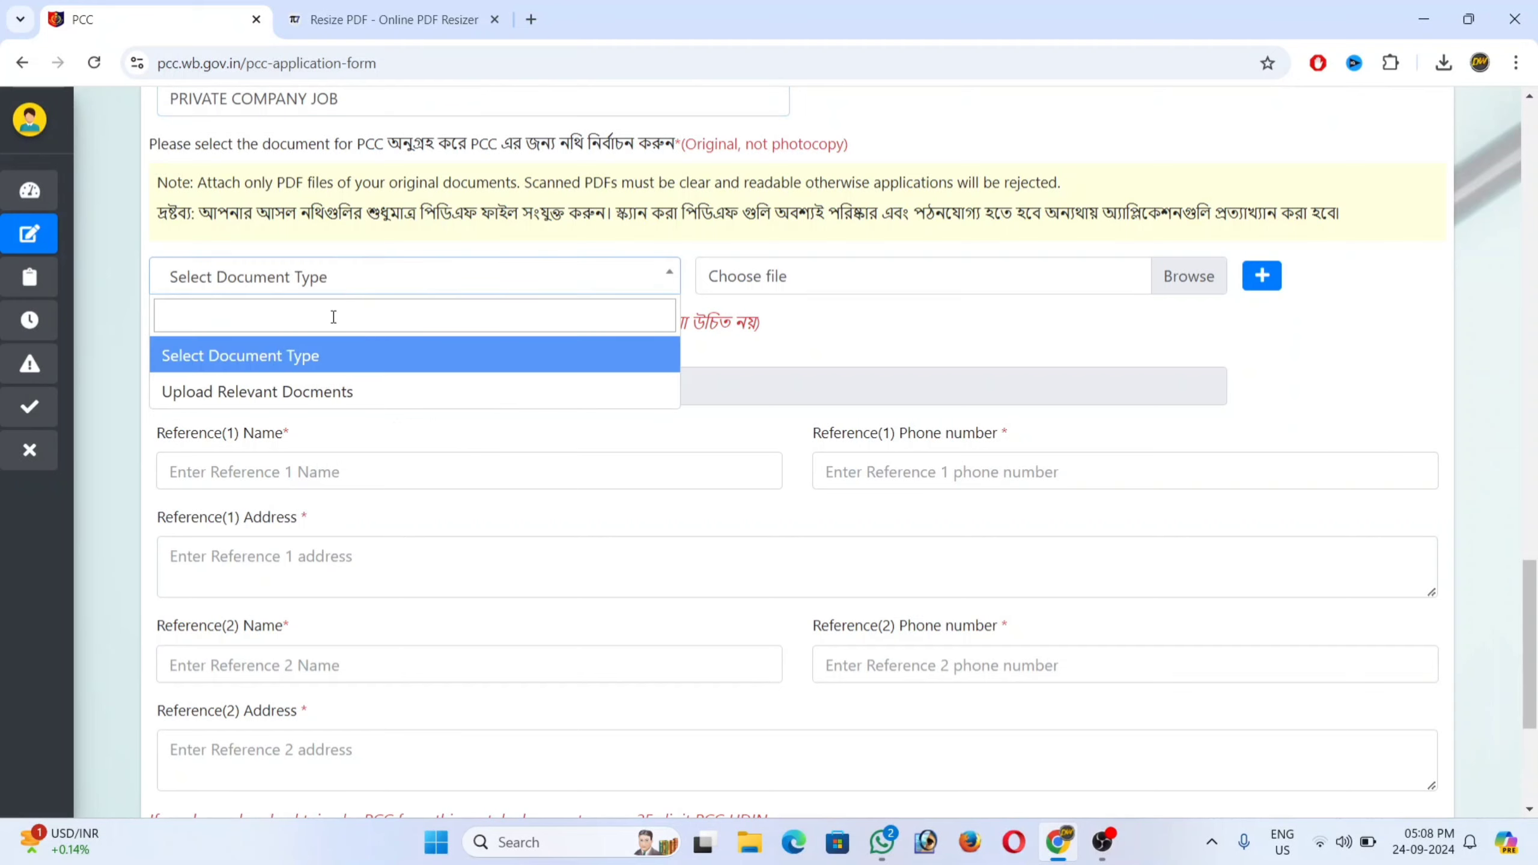
click(337, 391)
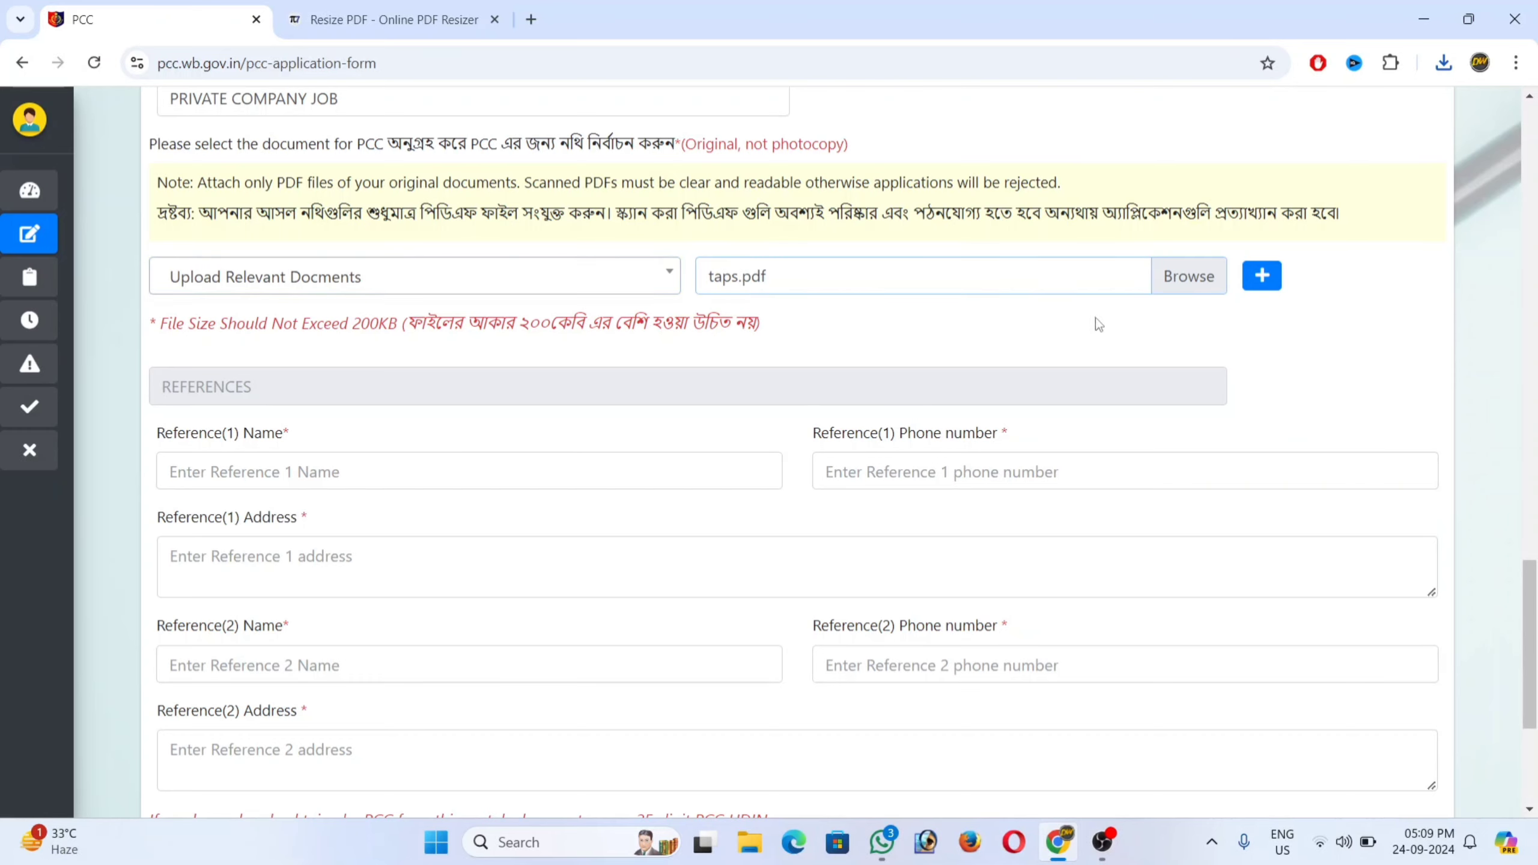
click(1262, 277)
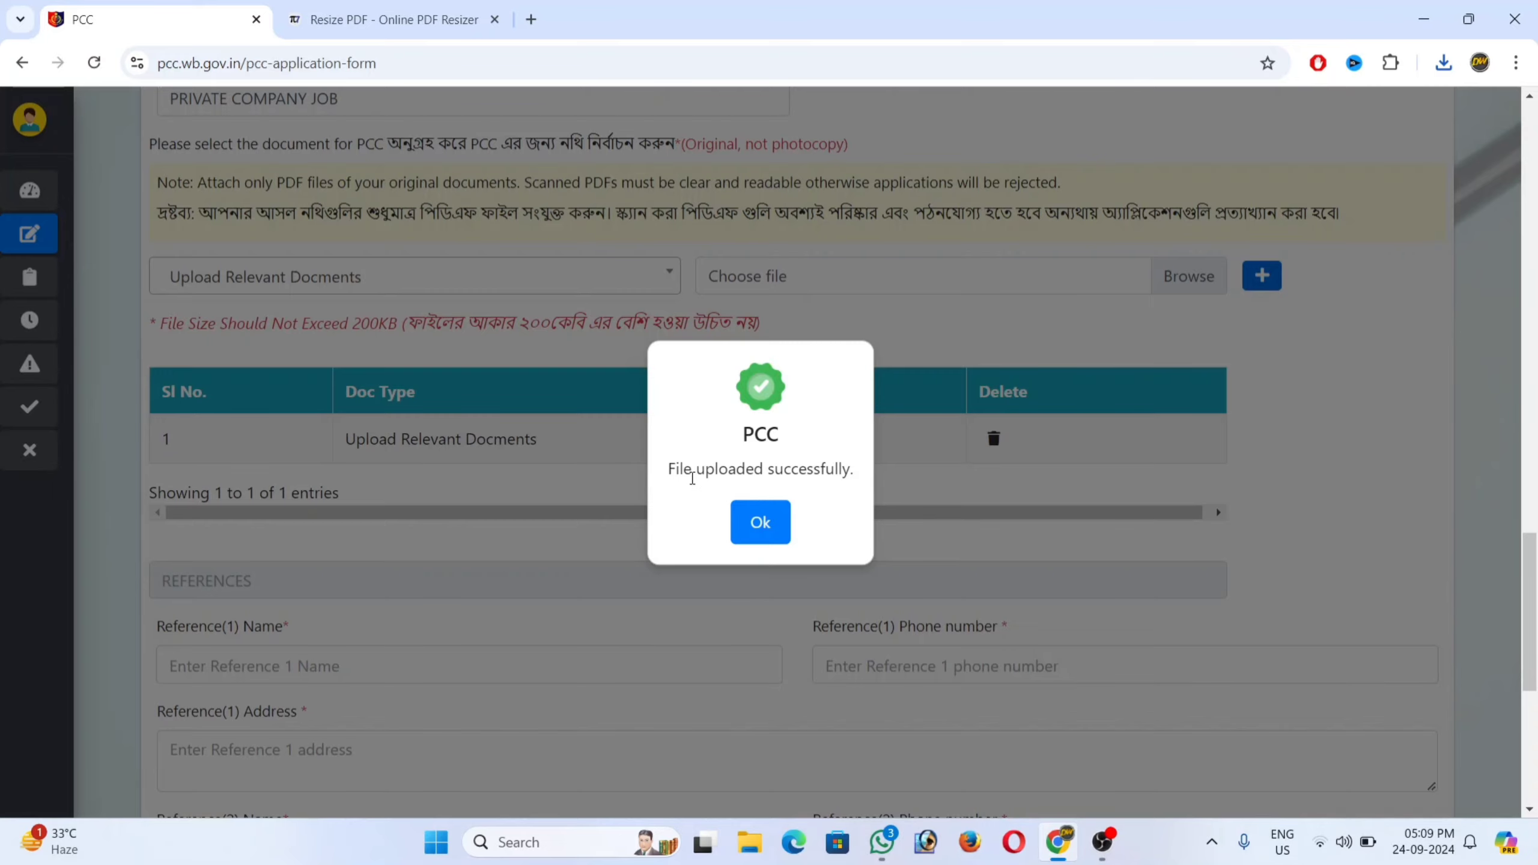
click(763, 525)
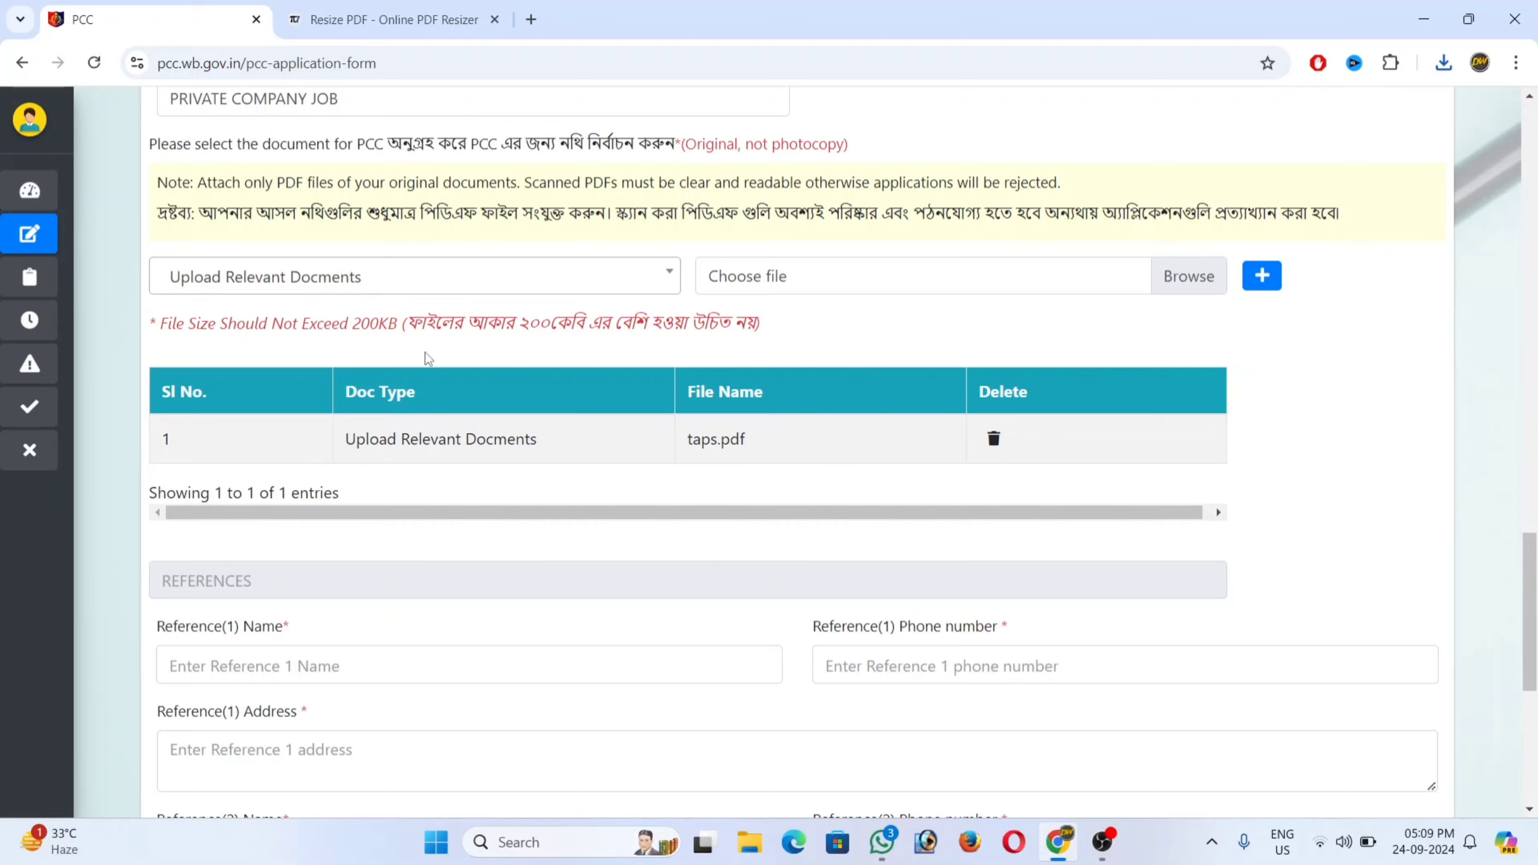
scroll(426, 358, down, 6)
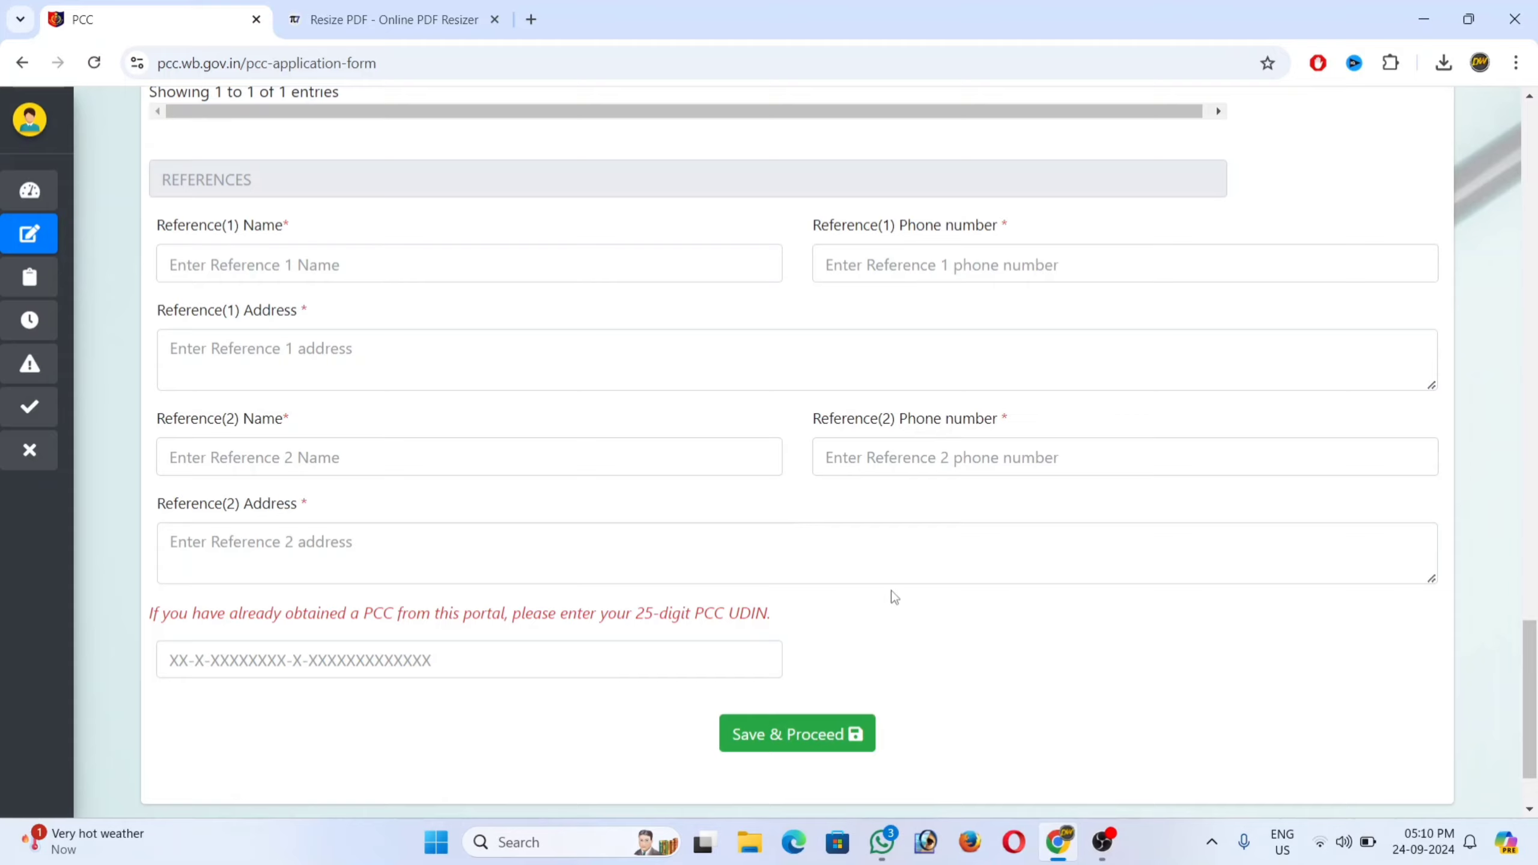
Step: Save the finished application with Save & Proceed
click(796, 756)
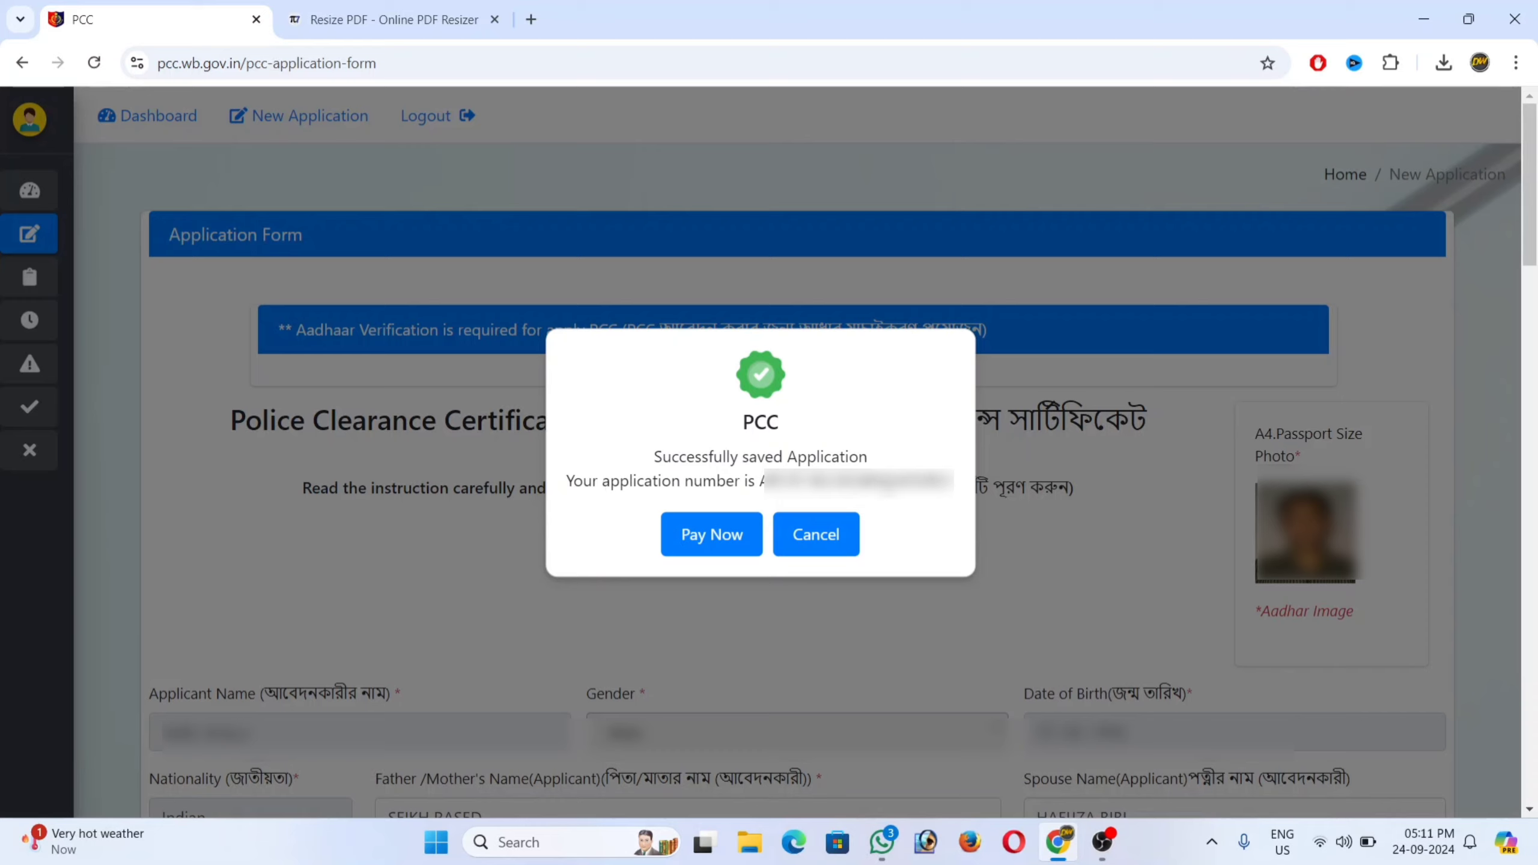
Step: Note the application number, then pay the 300 fee from the Online Payment page
drag(762, 476, 957, 489)
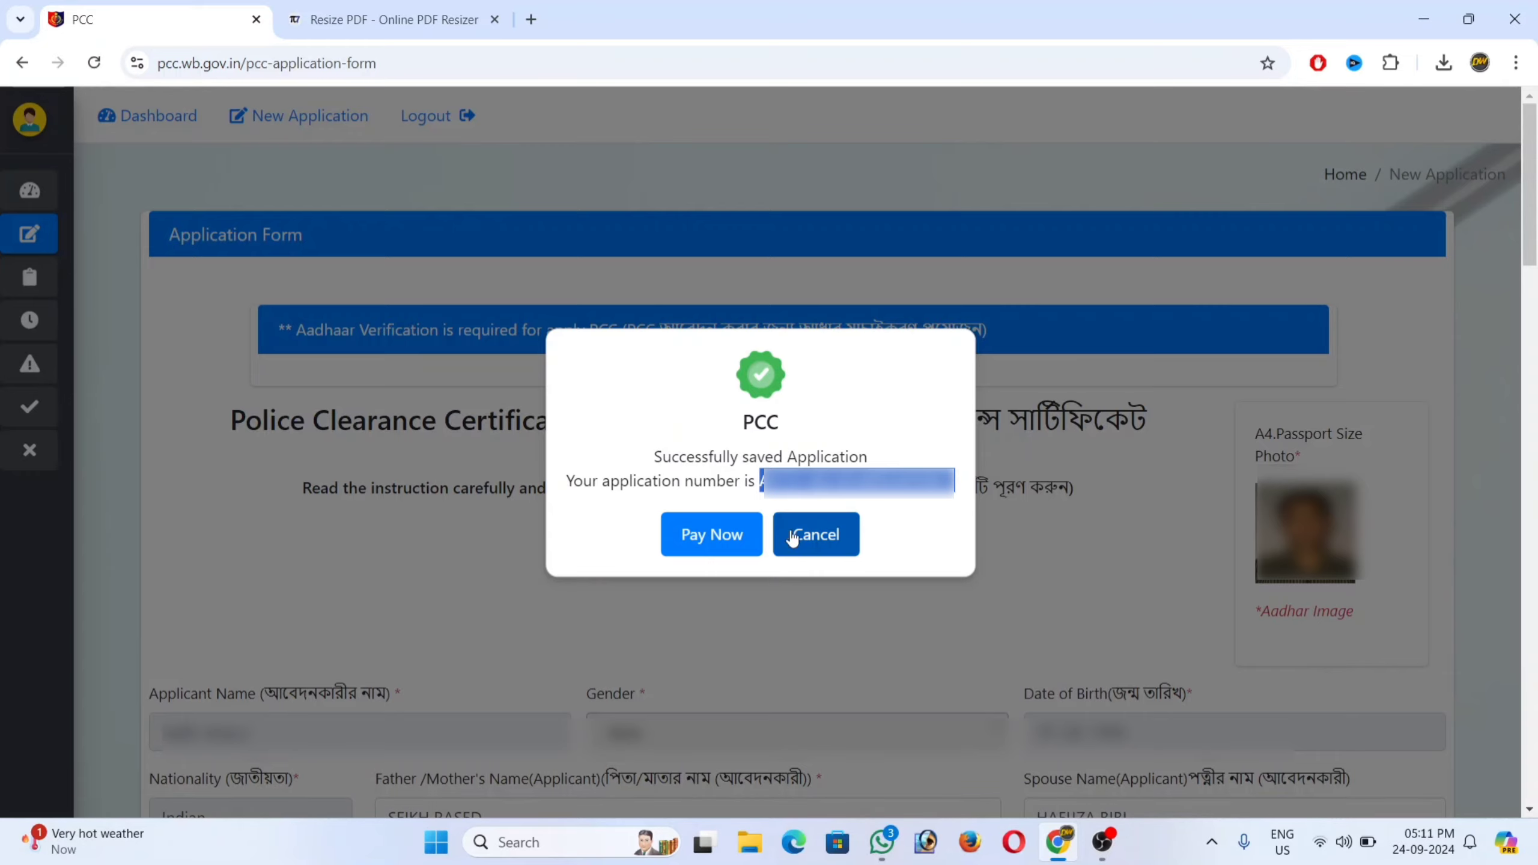
click(736, 537)
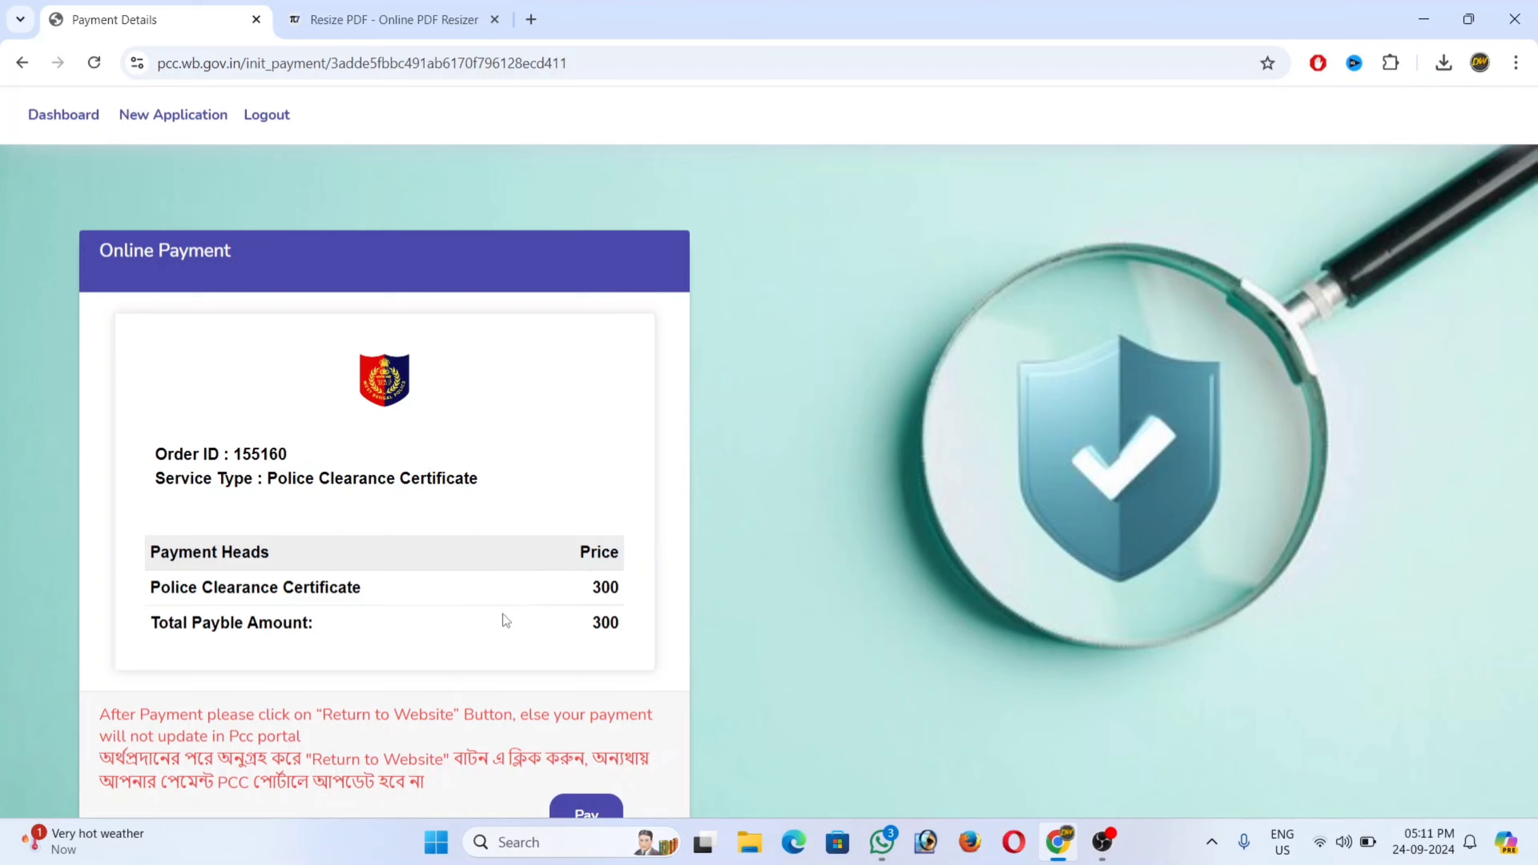
scroll(458, 671, down, 2)
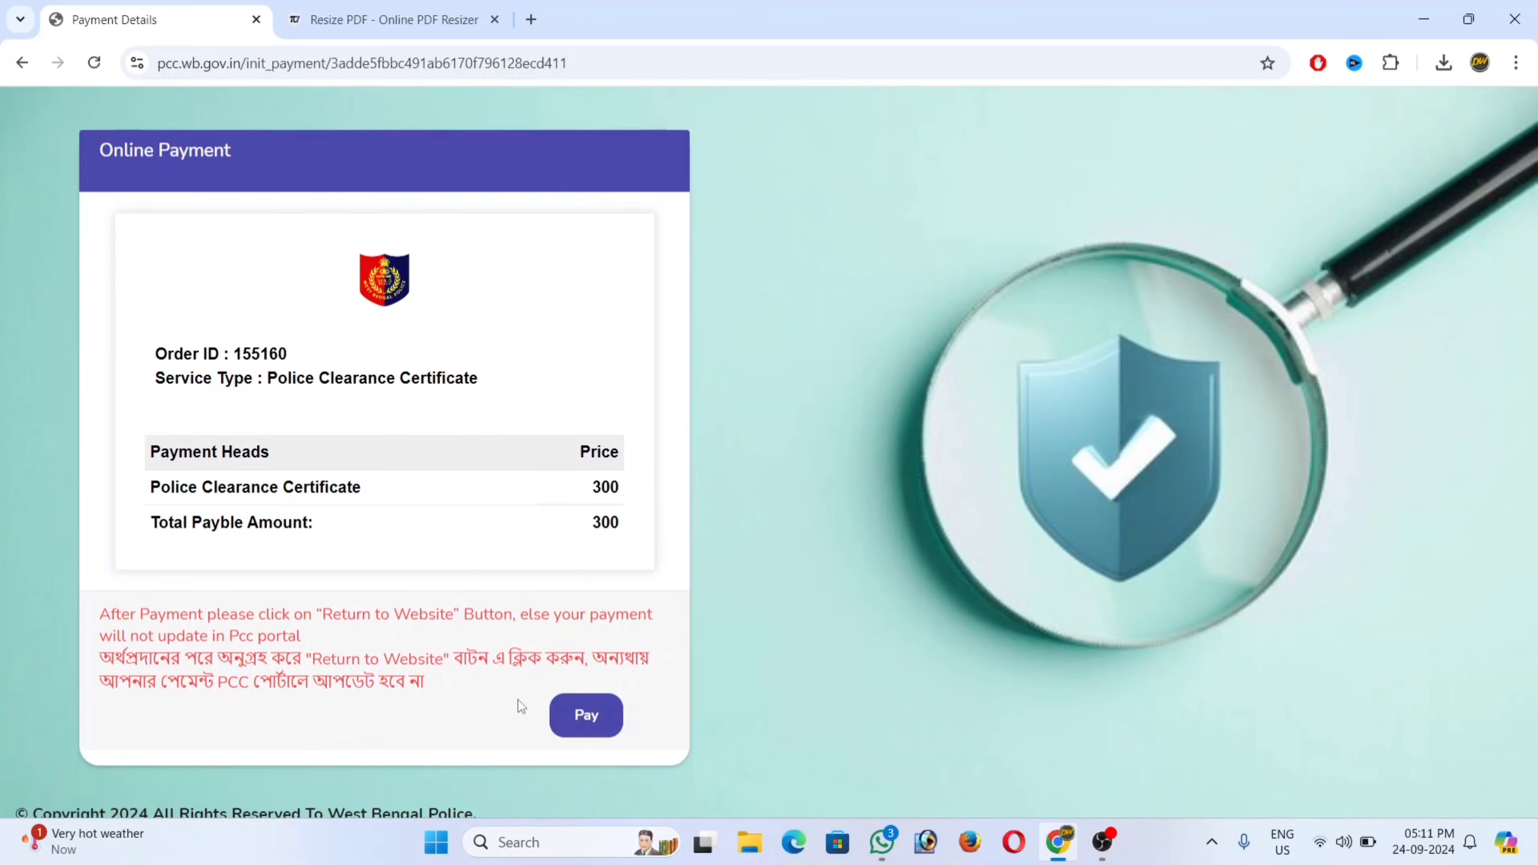
click(577, 720)
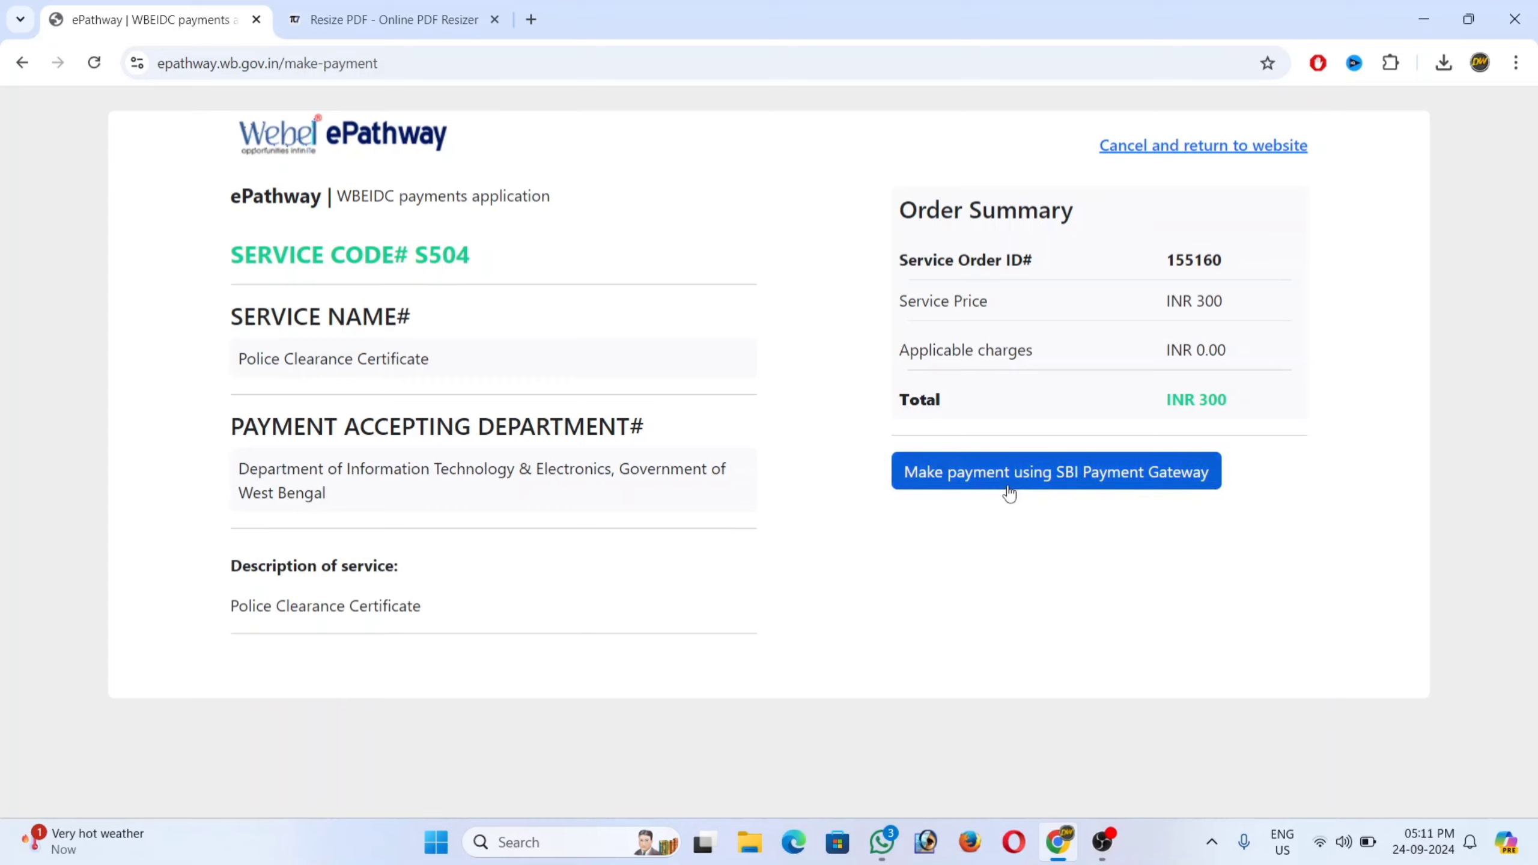
Step: Pay the INR 300 fee through the SBI Payment Gateway and confirm
click(1128, 483)
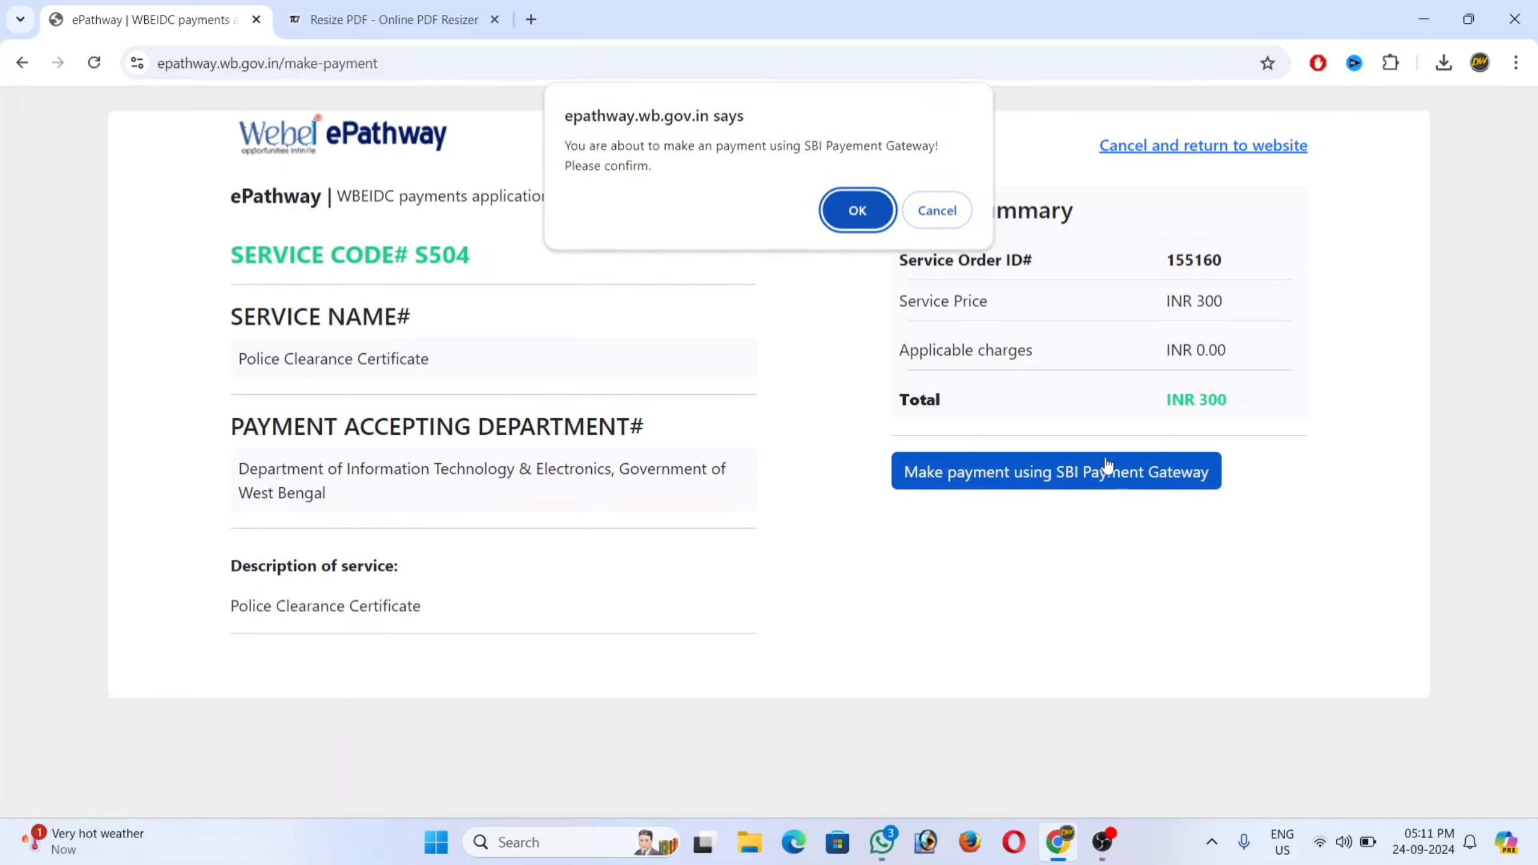
click(853, 214)
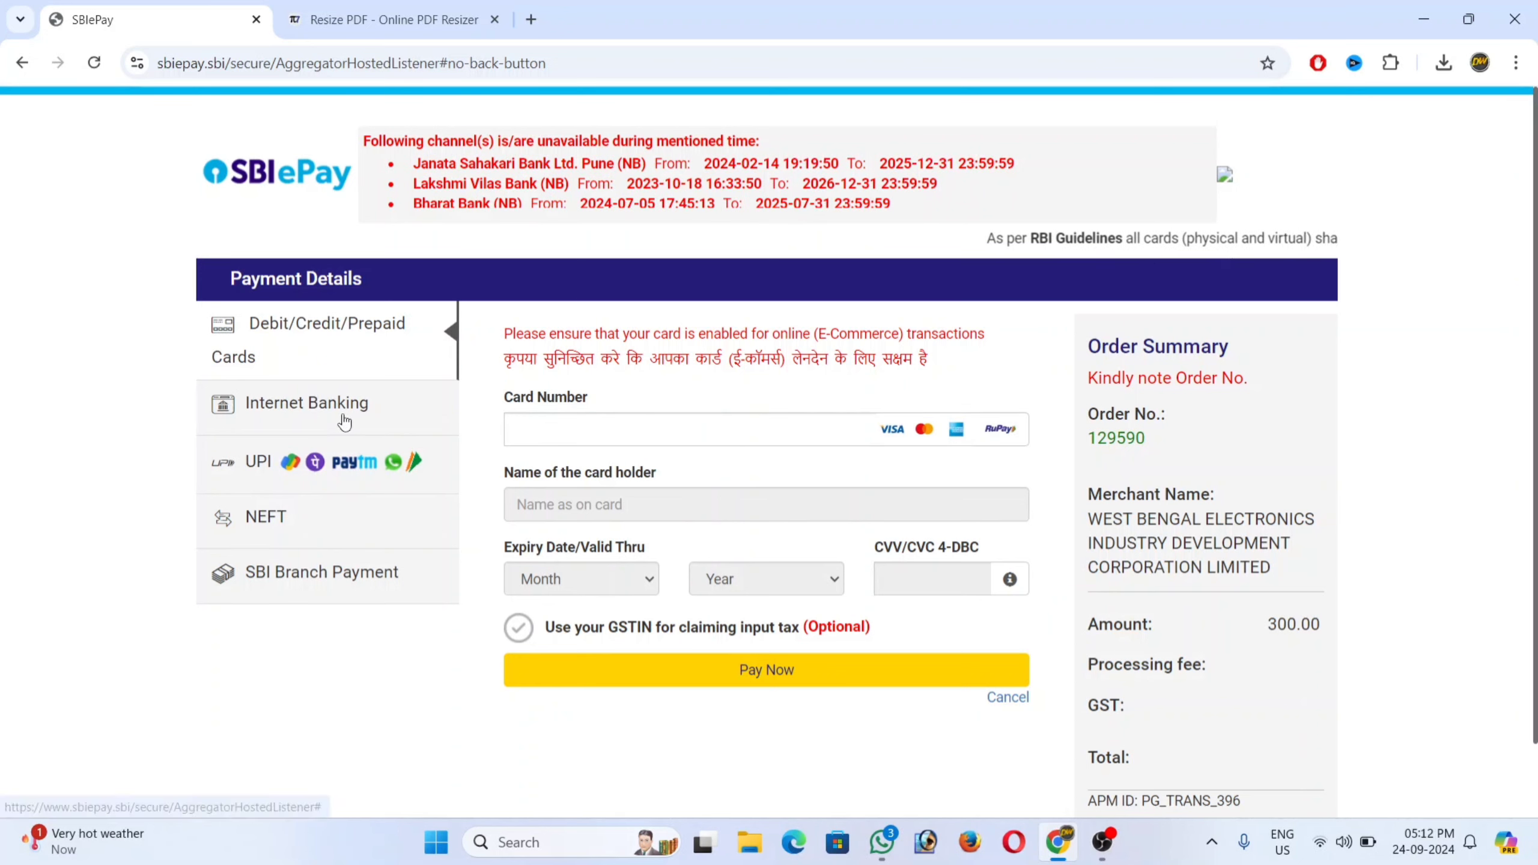
Step: Pay the 300.00 fee by UPI QR and return to the PCC portal
click(317, 474)
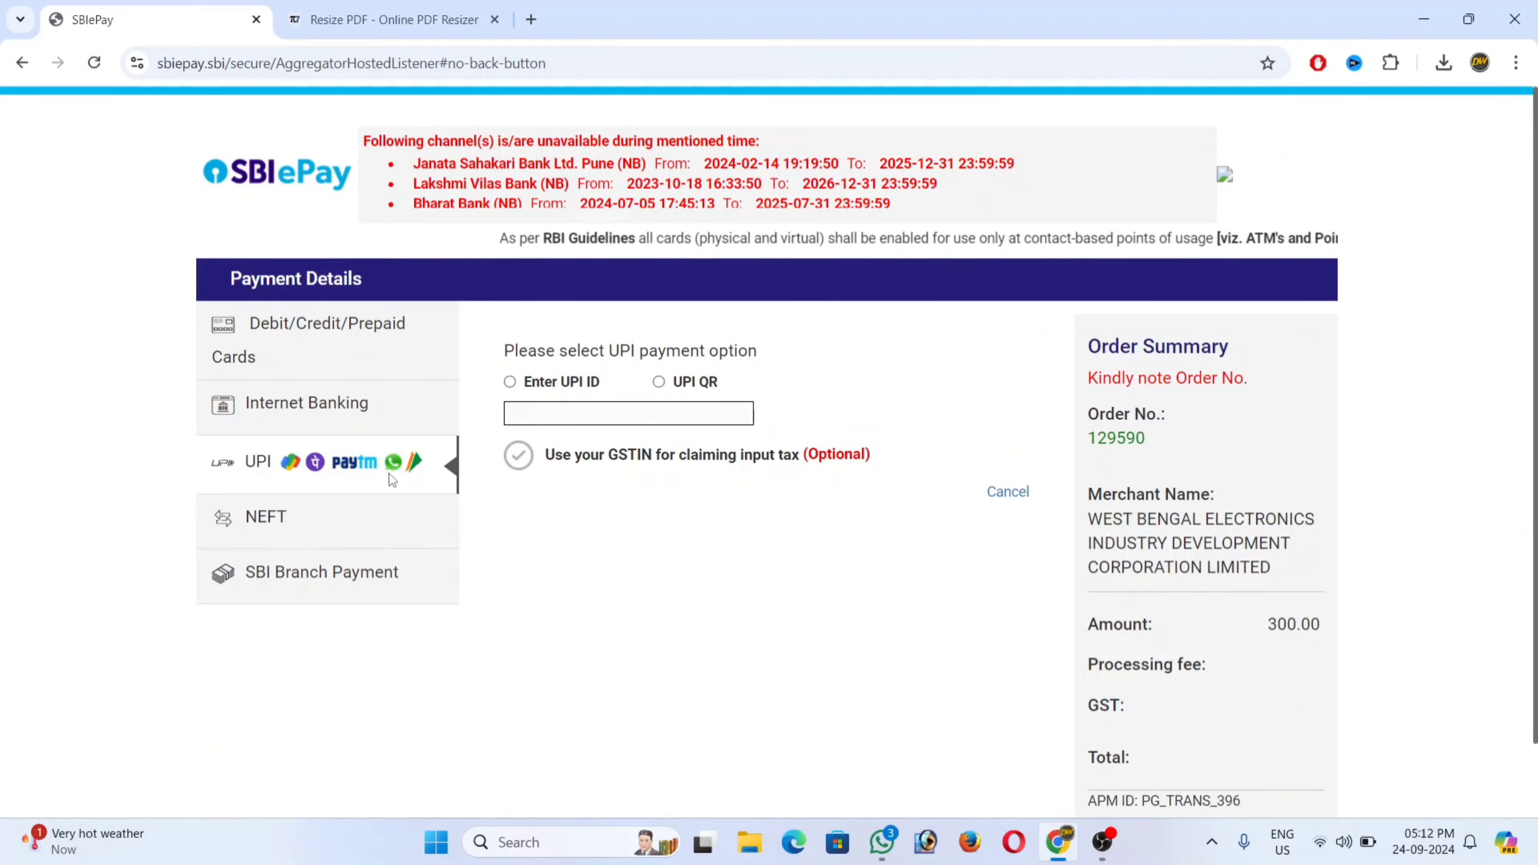
click(659, 381)
click(724, 500)
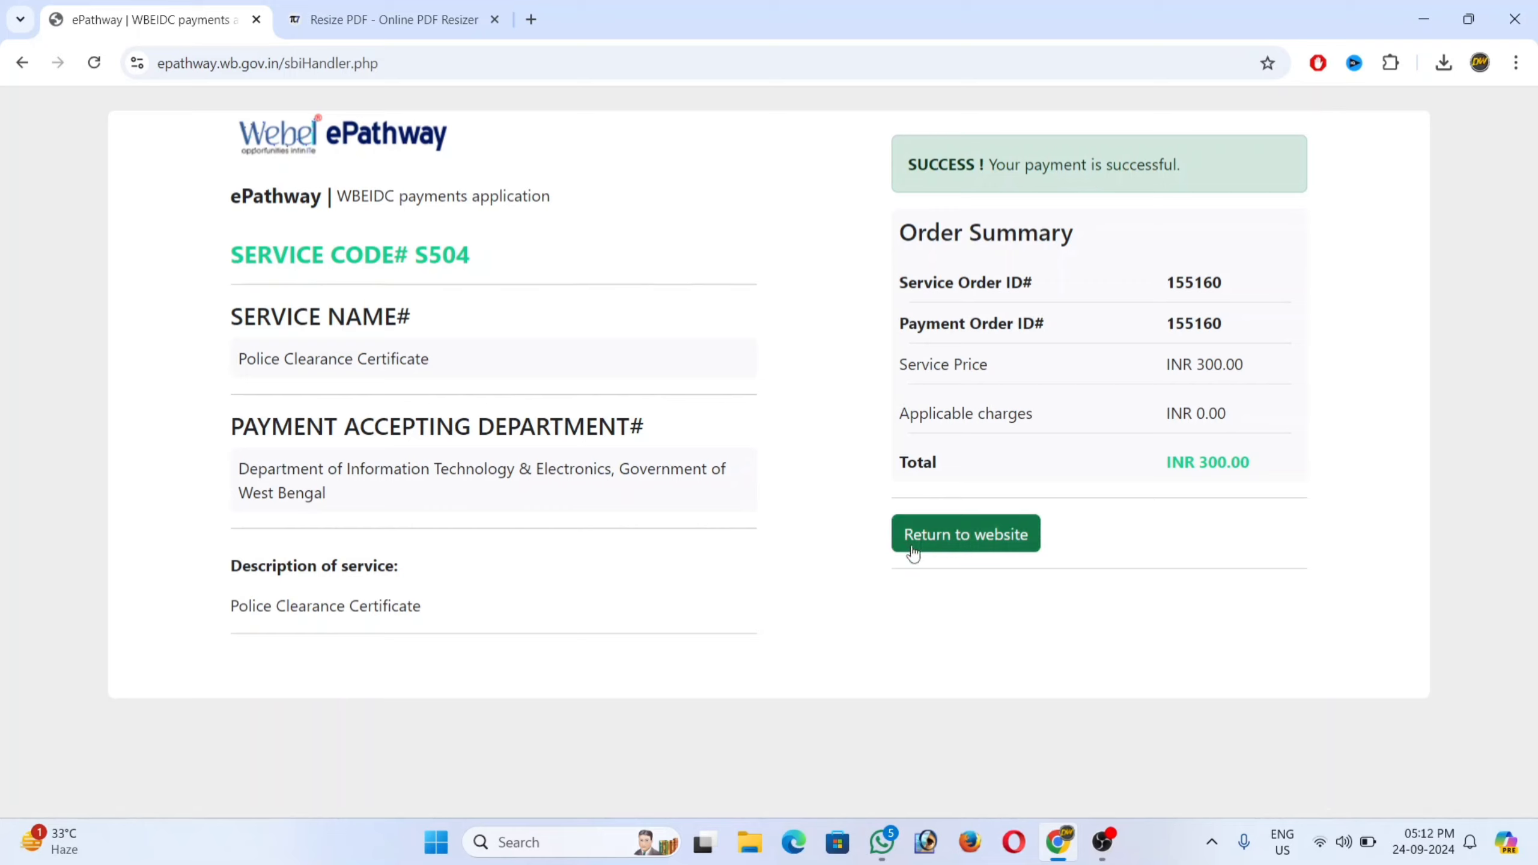
click(986, 543)
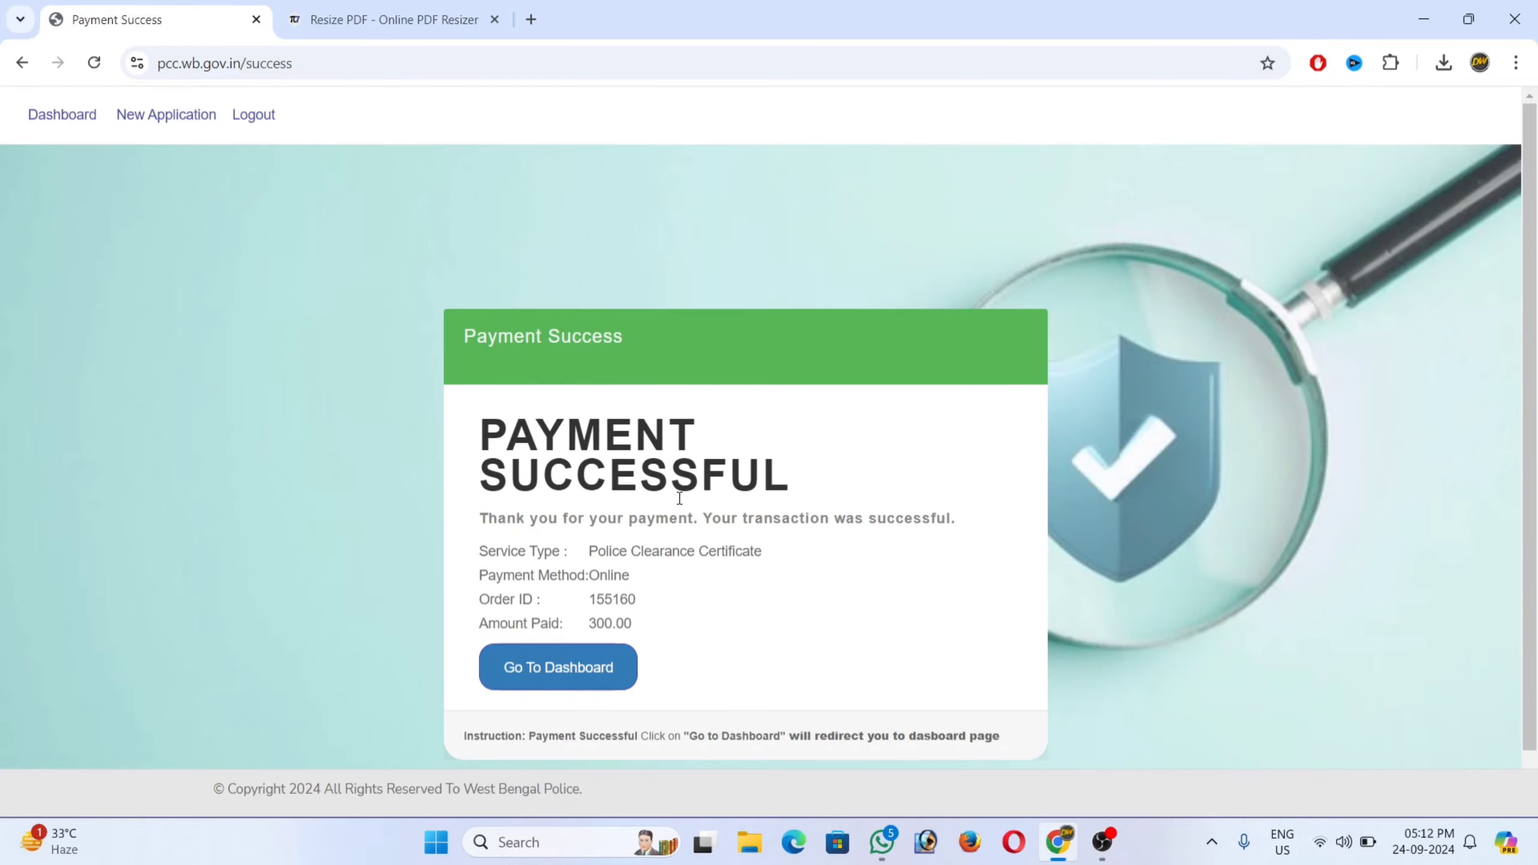
Step: Go from the Payment Success page back to the dashboard, now showing 1 application pending approval
click(567, 678)
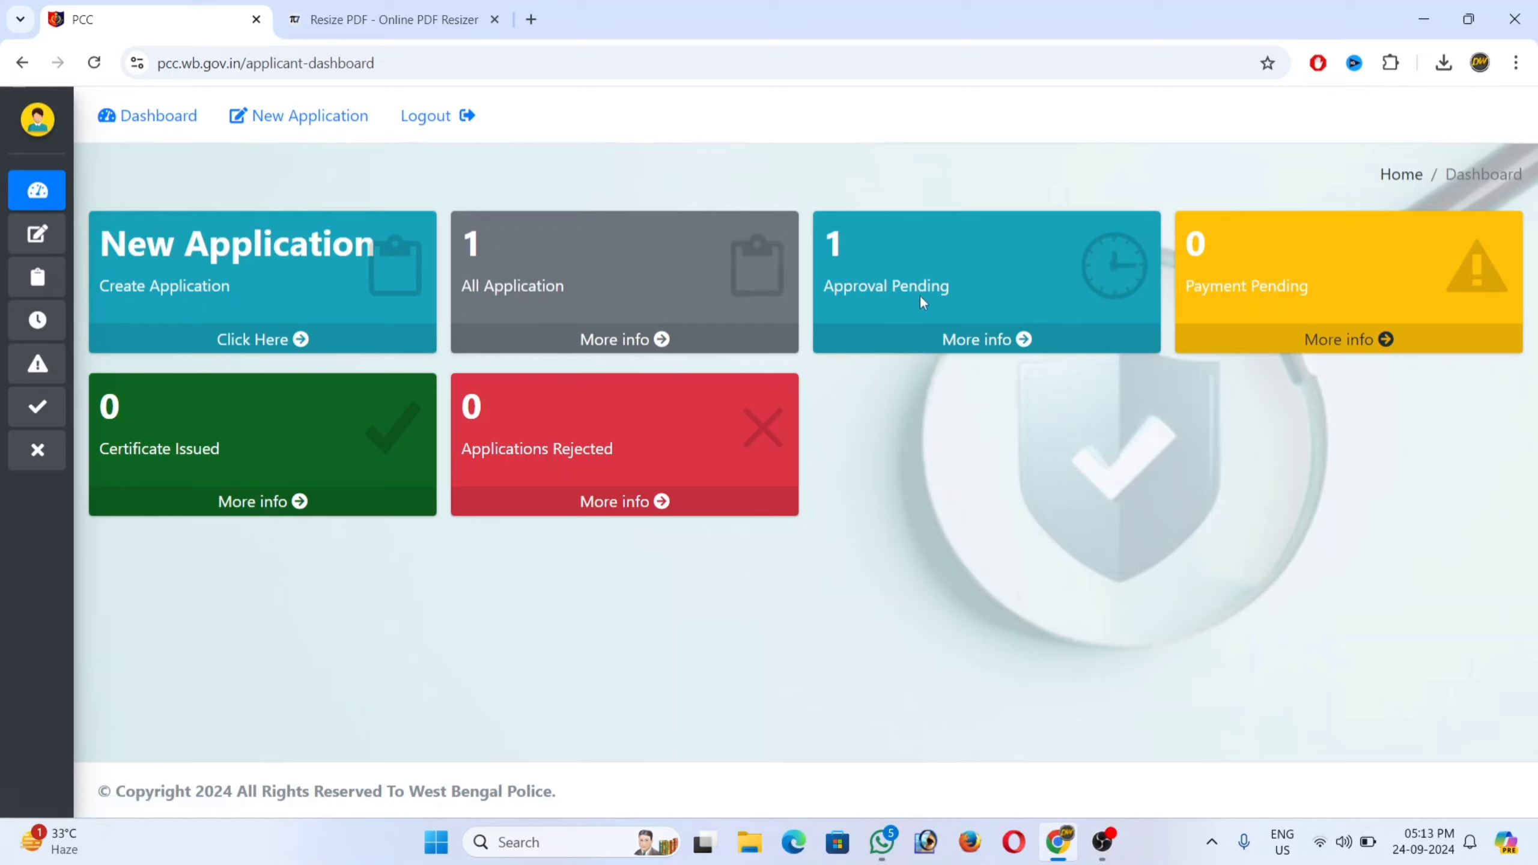
Step: From All Applications, open the submitted application's PCC Application Download Link PDF in a new tab
click(645, 322)
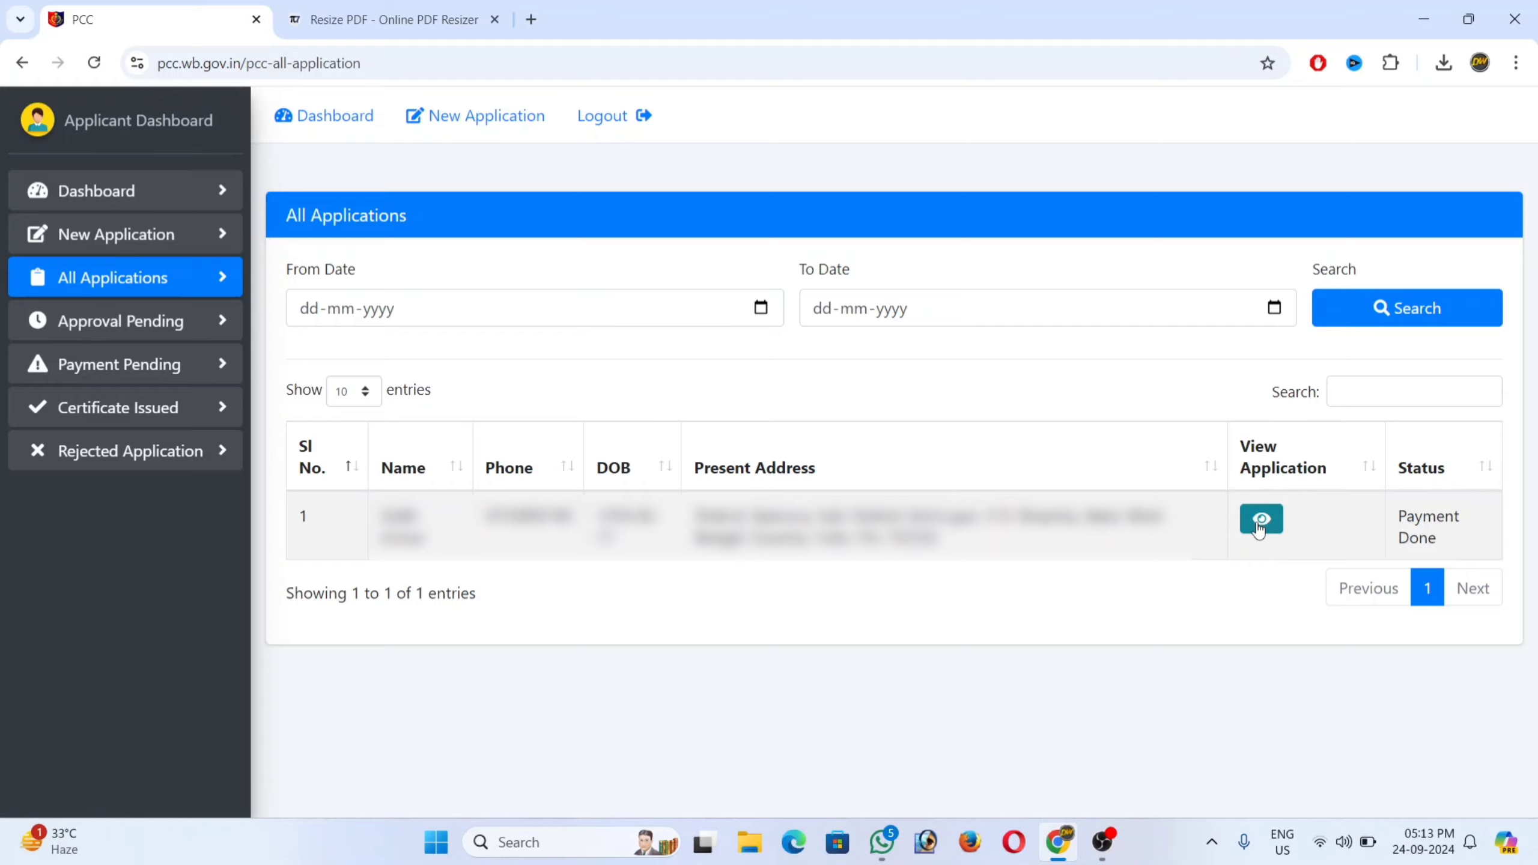
click(1259, 527)
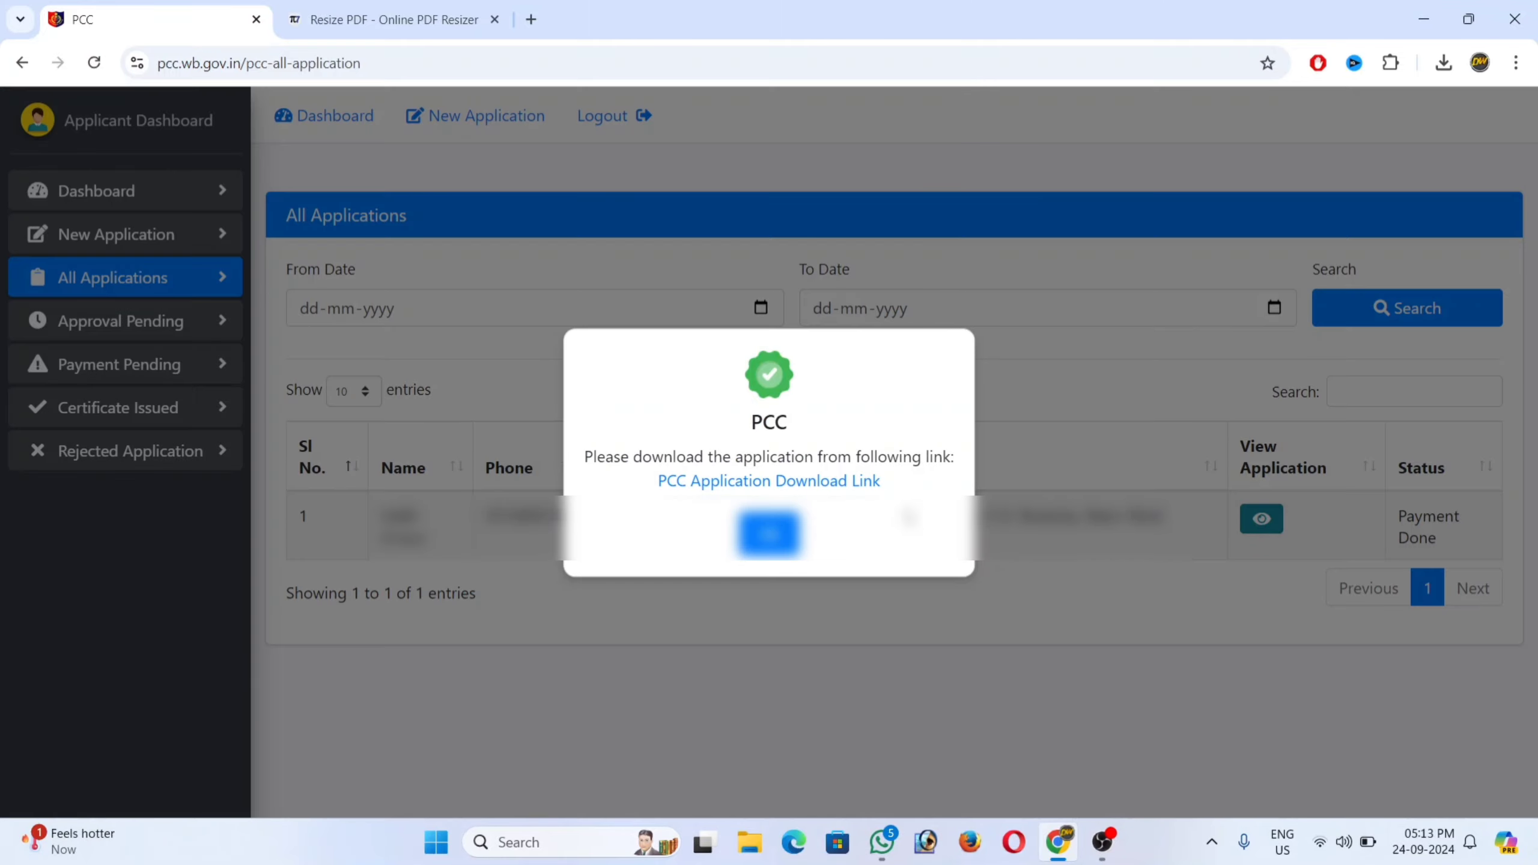
click(767, 483)
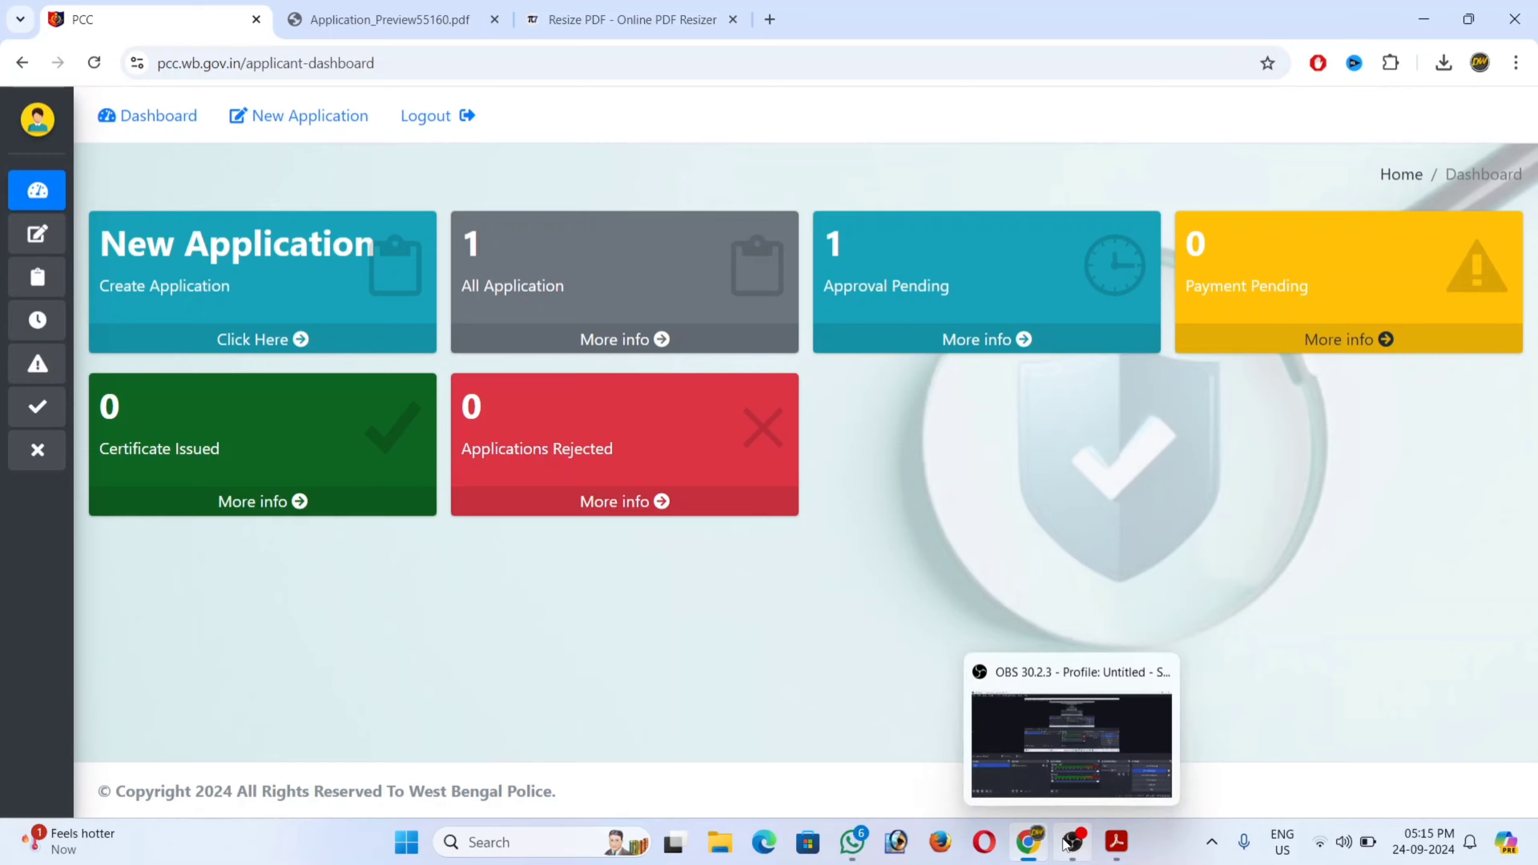
Step: Bring up the New_Doc_09-23-2024 scan addressed to the Superintendent of Police, DIB, Bankura in Acrobat
click(1113, 841)
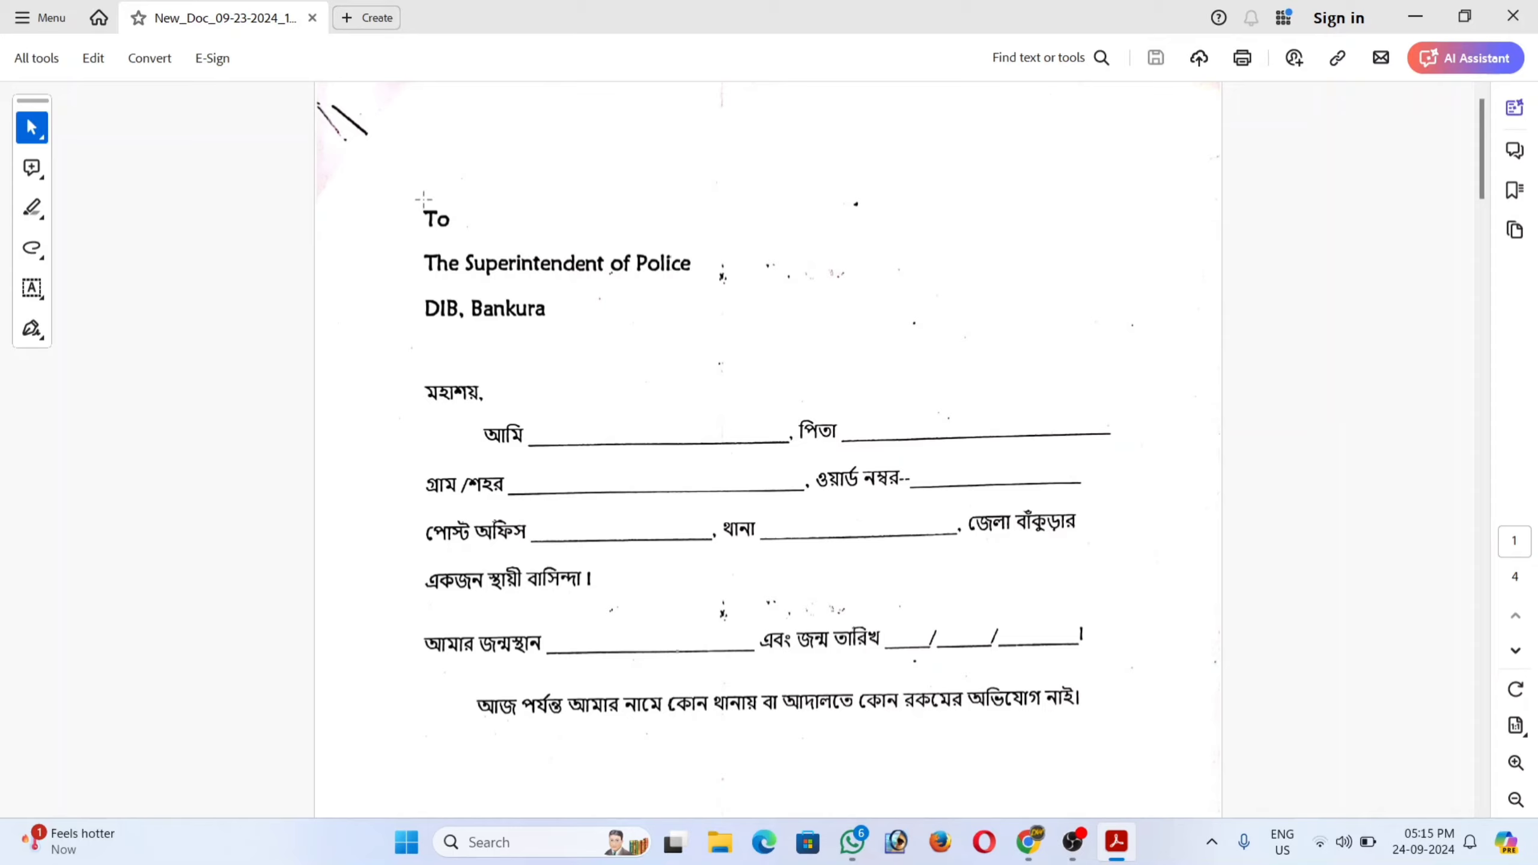
scroll(424, 199, down, 2)
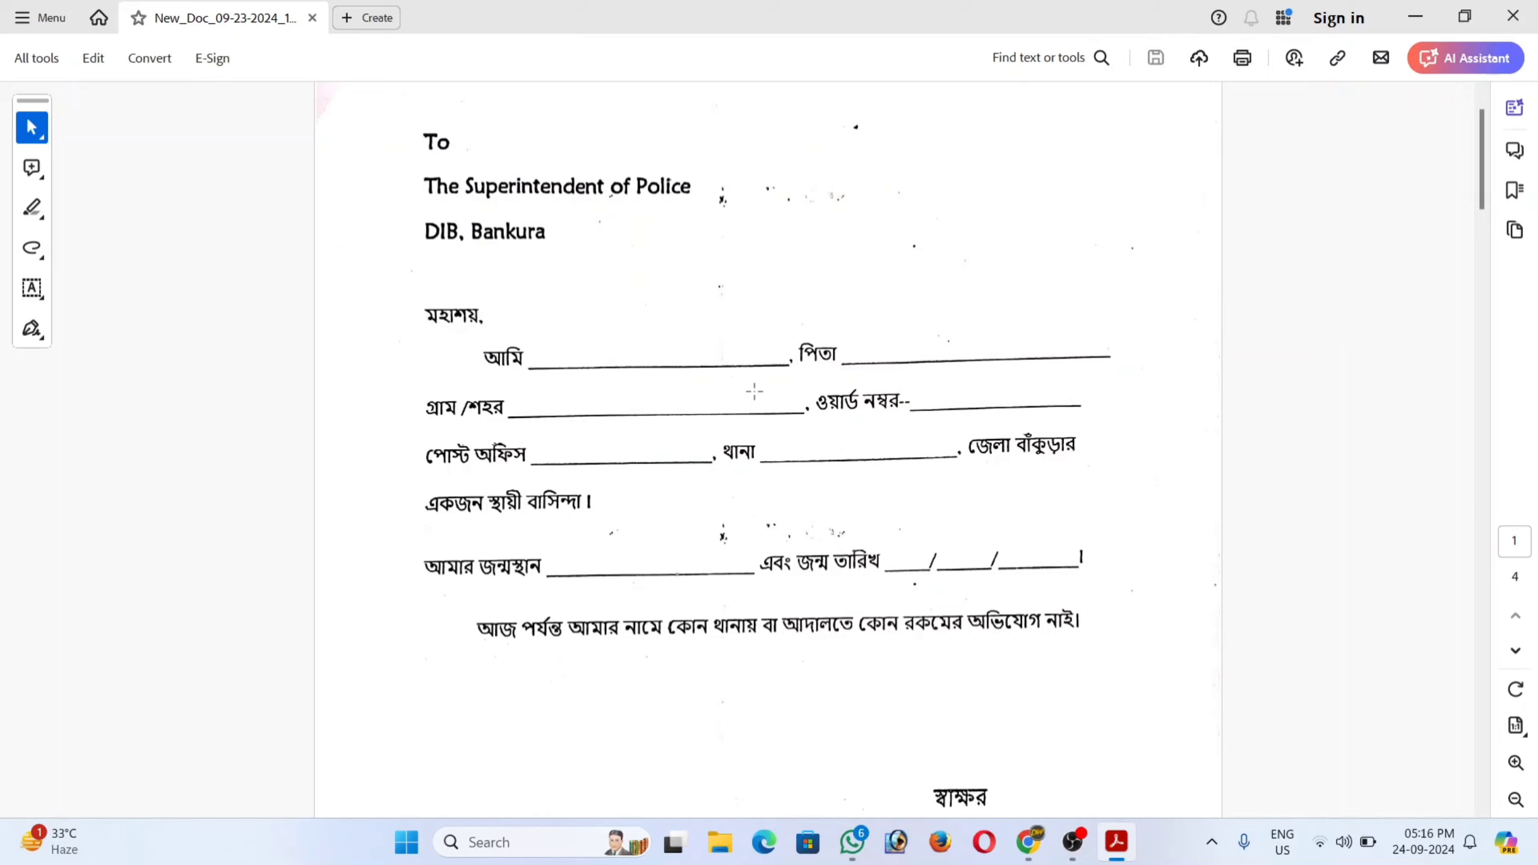
Step: Scroll through the scanned letters on pages 2, 3 and 4 of the PDF
scroll(754, 392, down, 15)
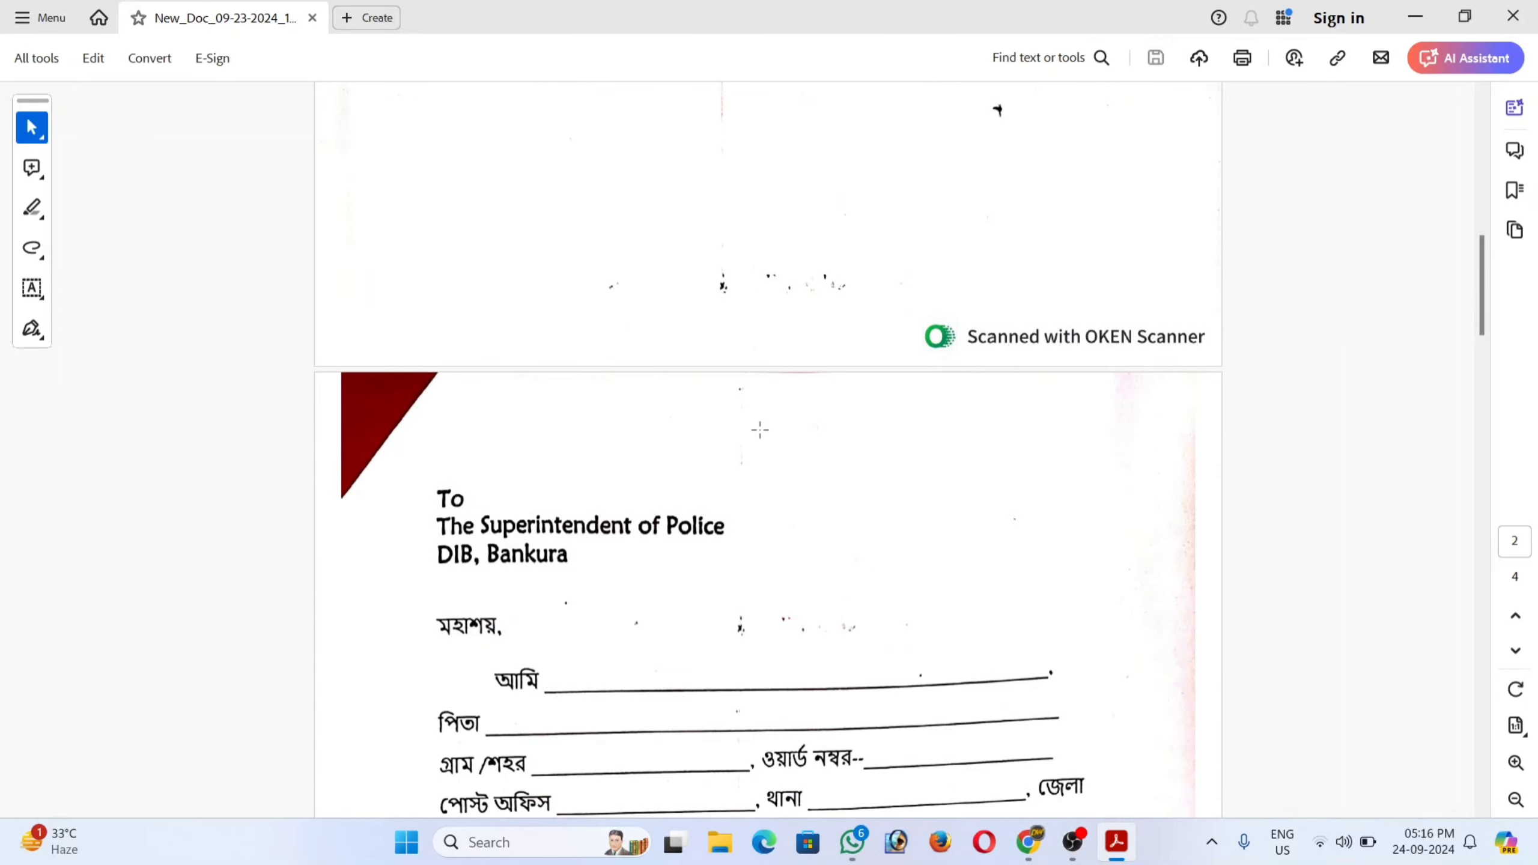
scroll(760, 430, down, 5)
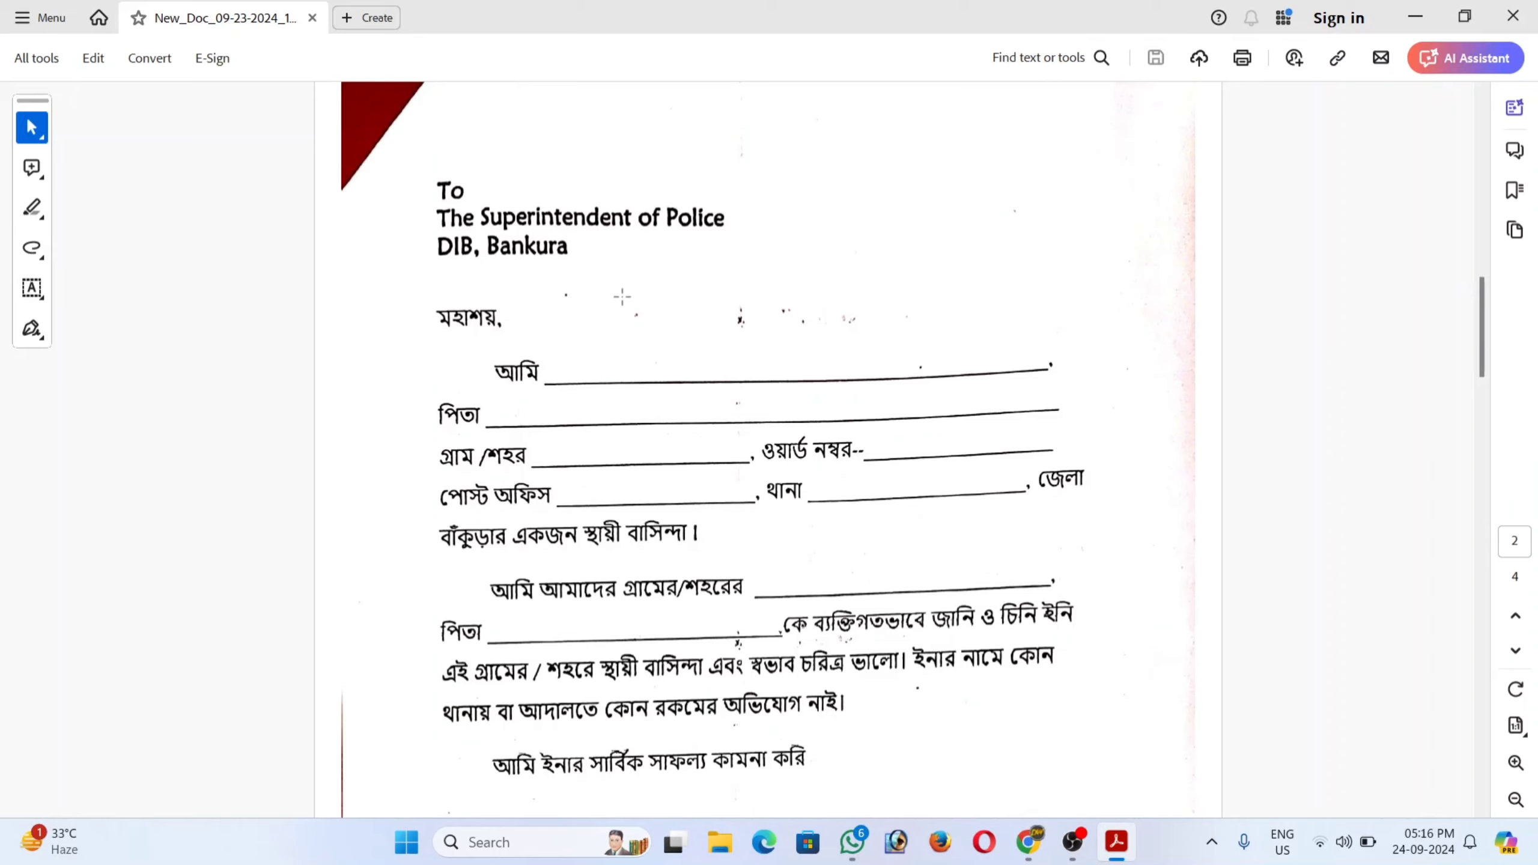
scroll(642, 425, down, 1)
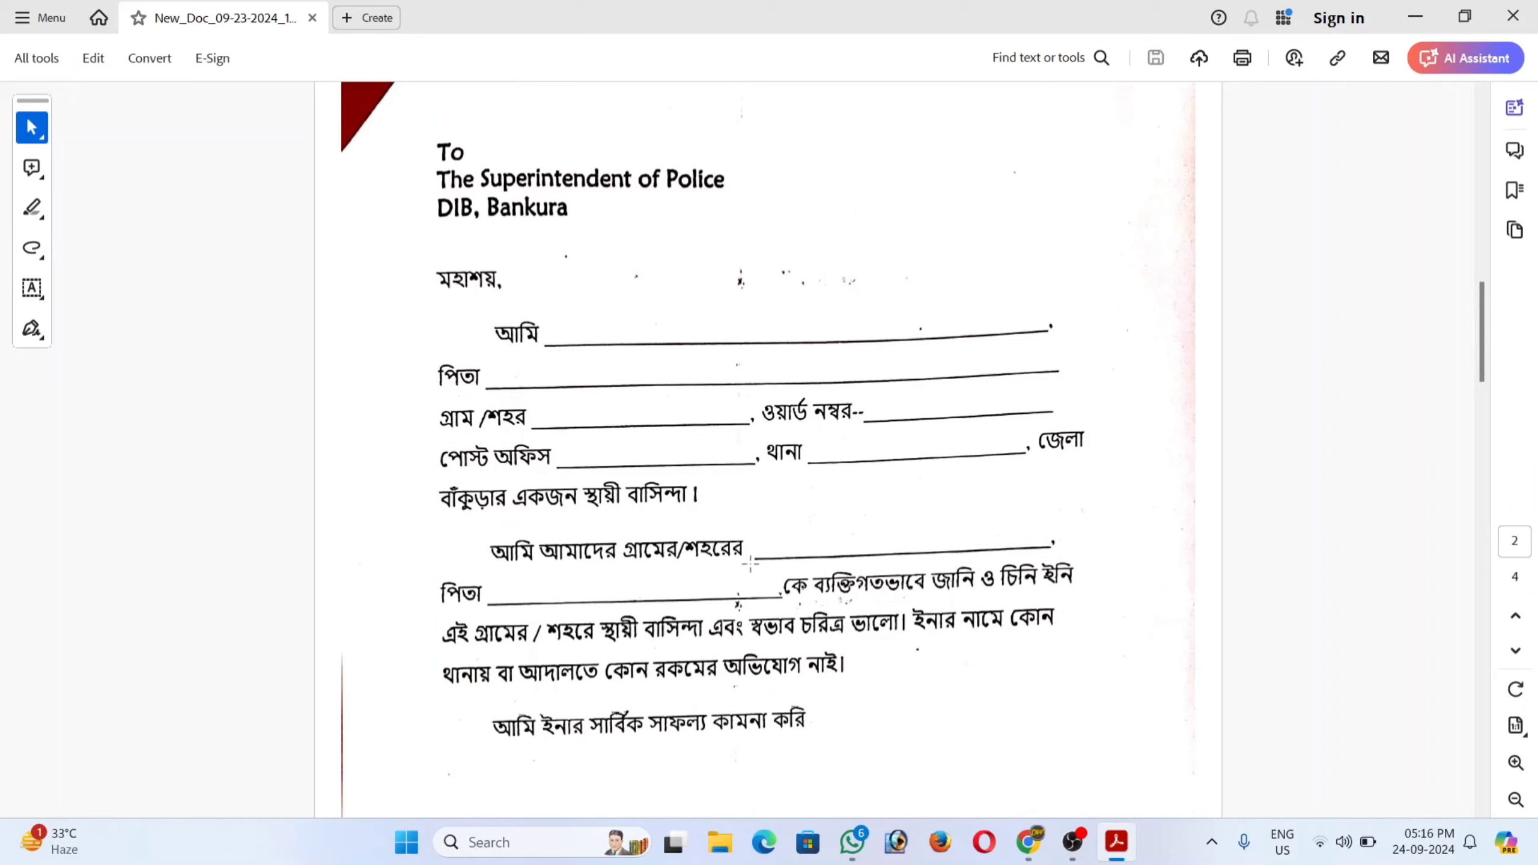
scroll(751, 563, down, 7)
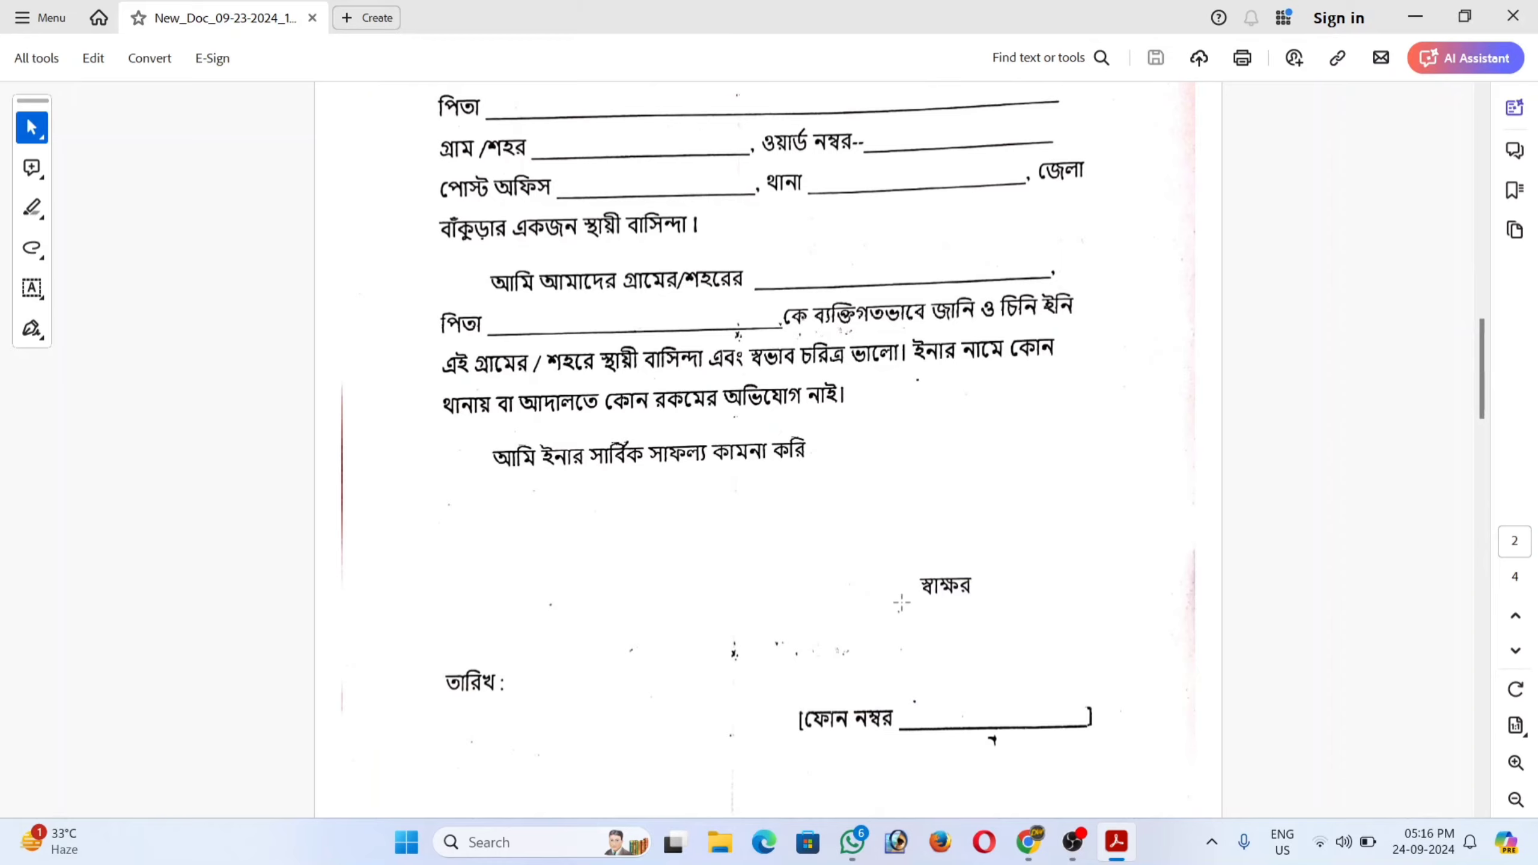
scroll(901, 603, down, 20)
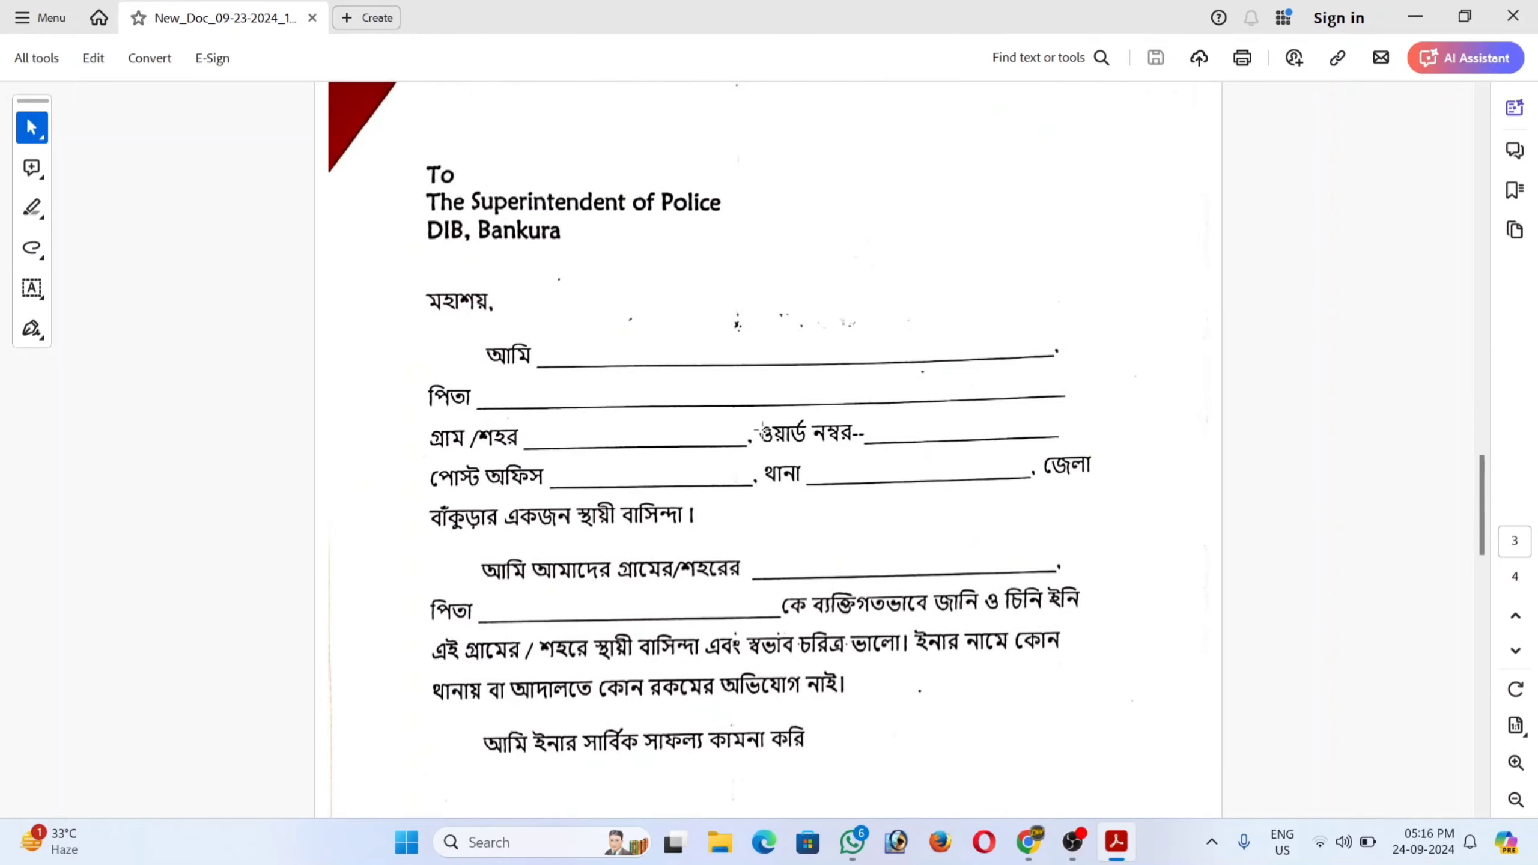
scroll(773, 515, down, 10)
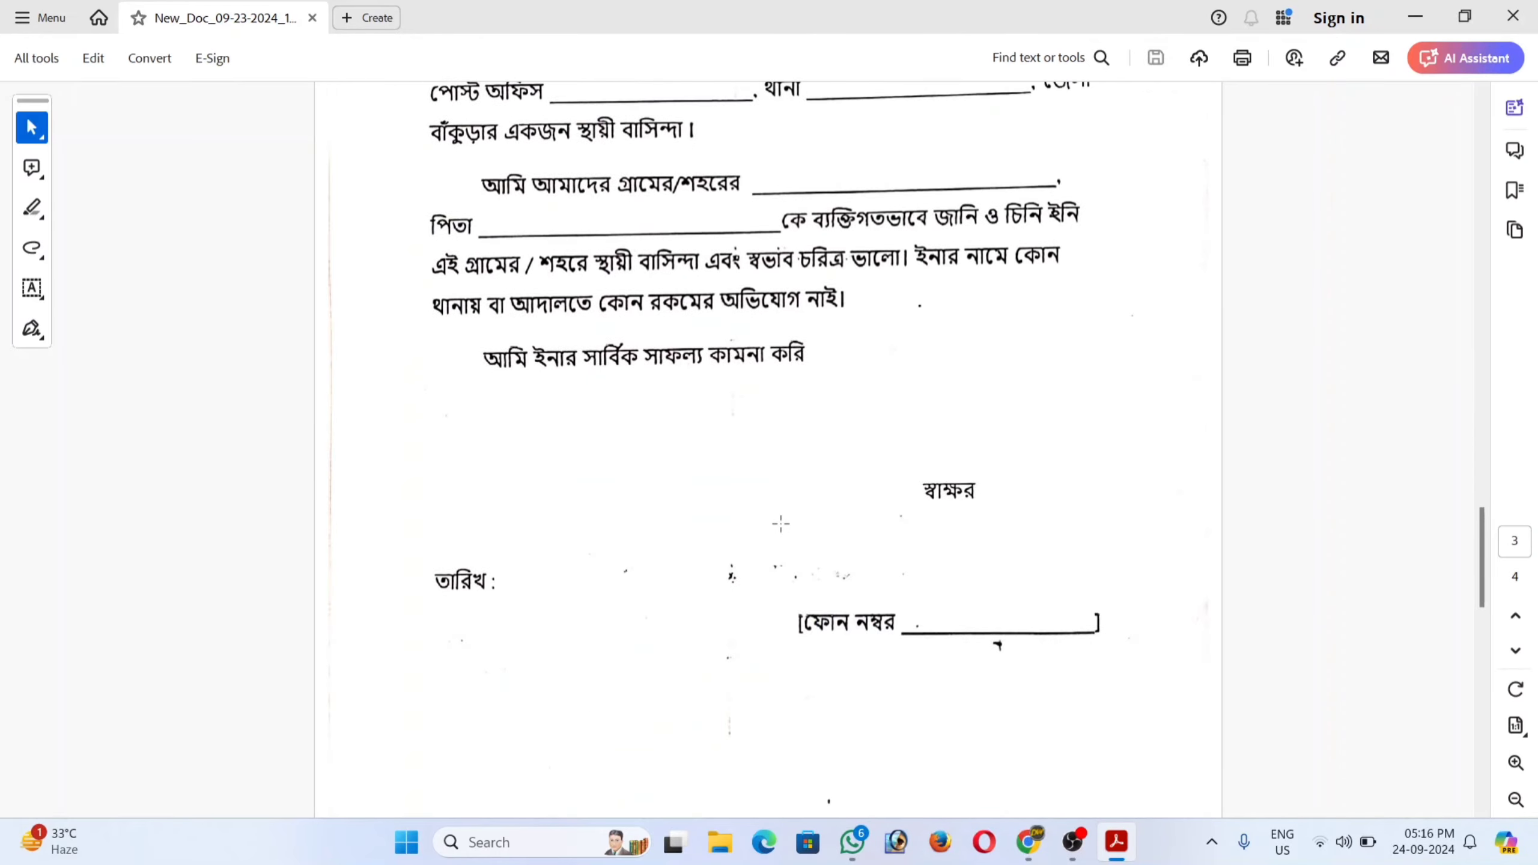
scroll(781, 524, down, 20)
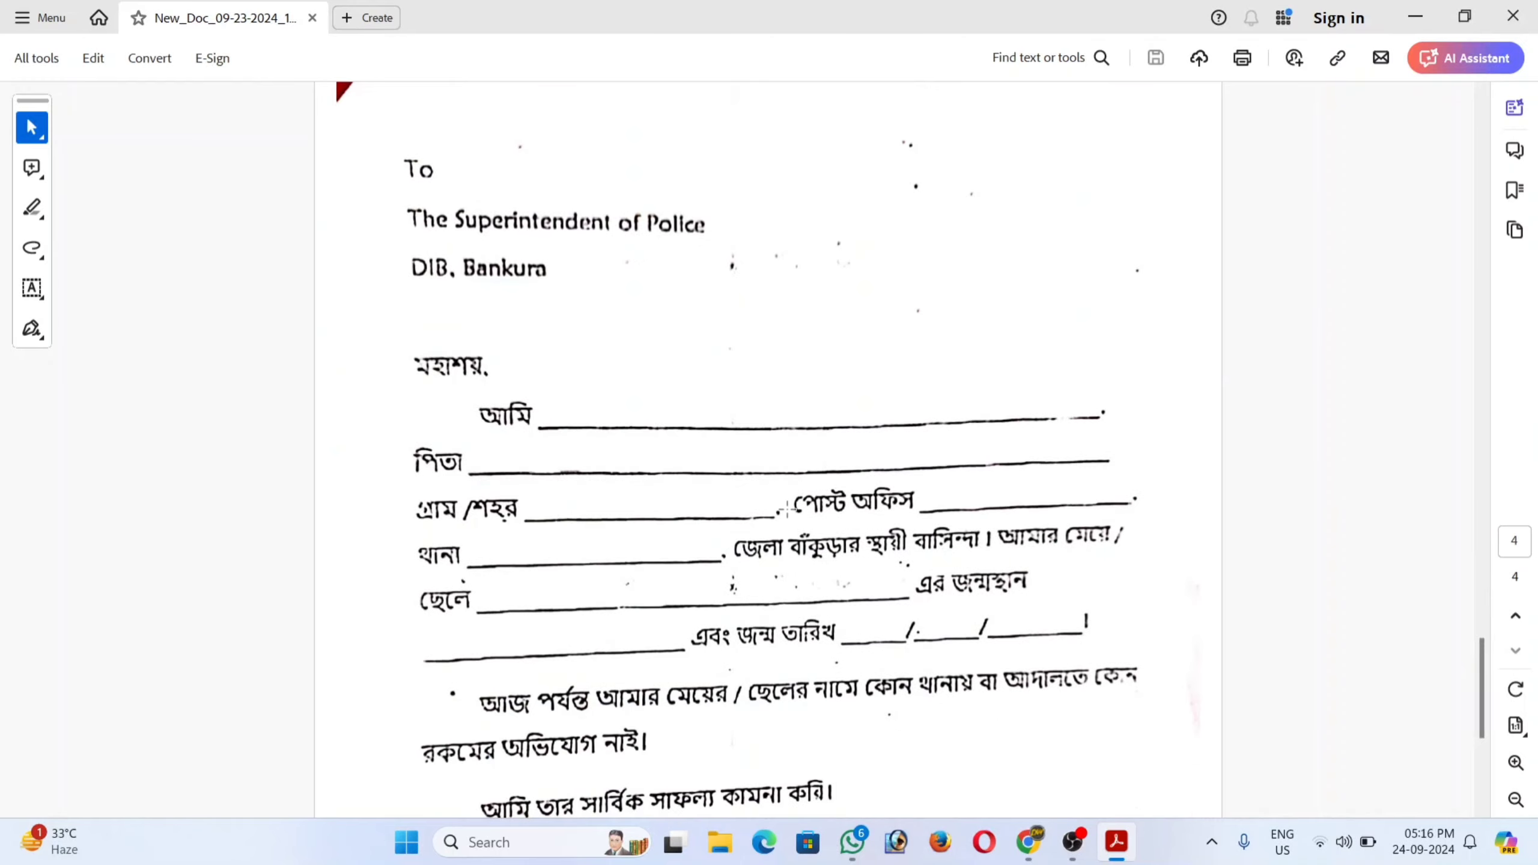
scroll(788, 508, down, 1)
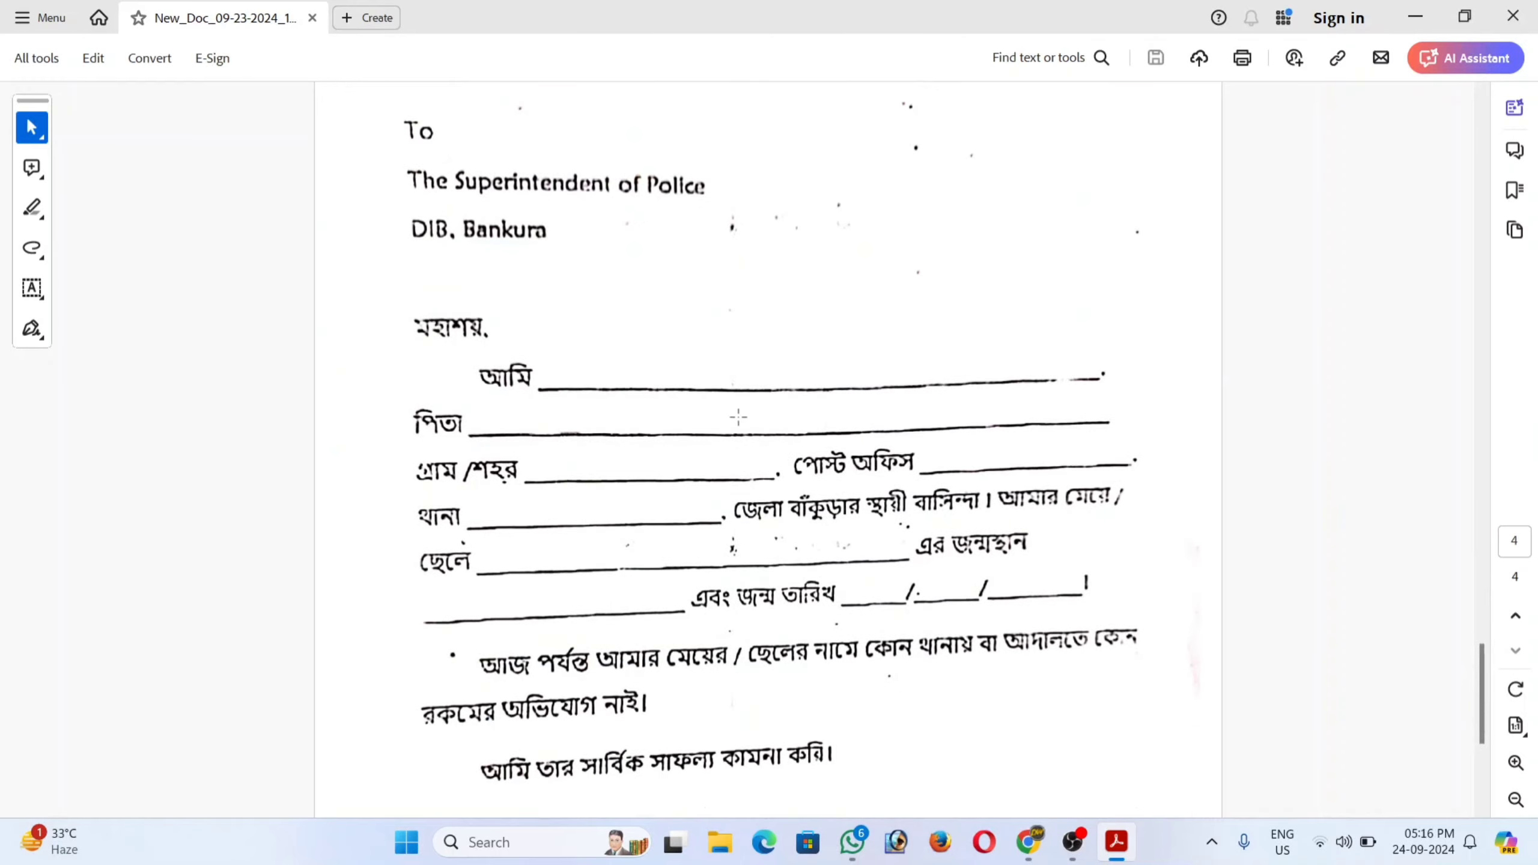
scroll(696, 485, down, 5)
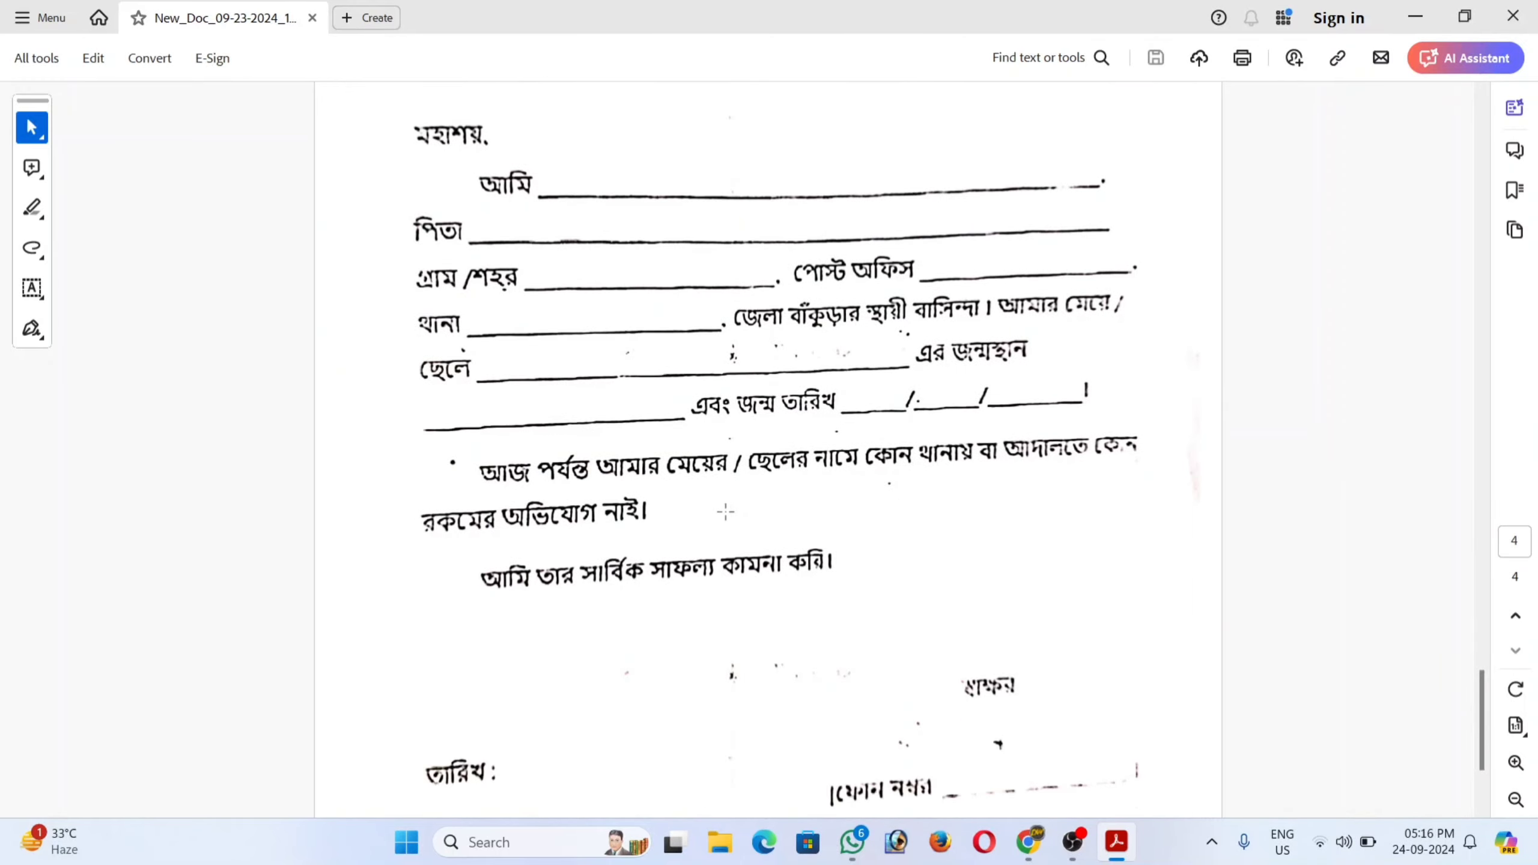
scroll(724, 506, up, 2)
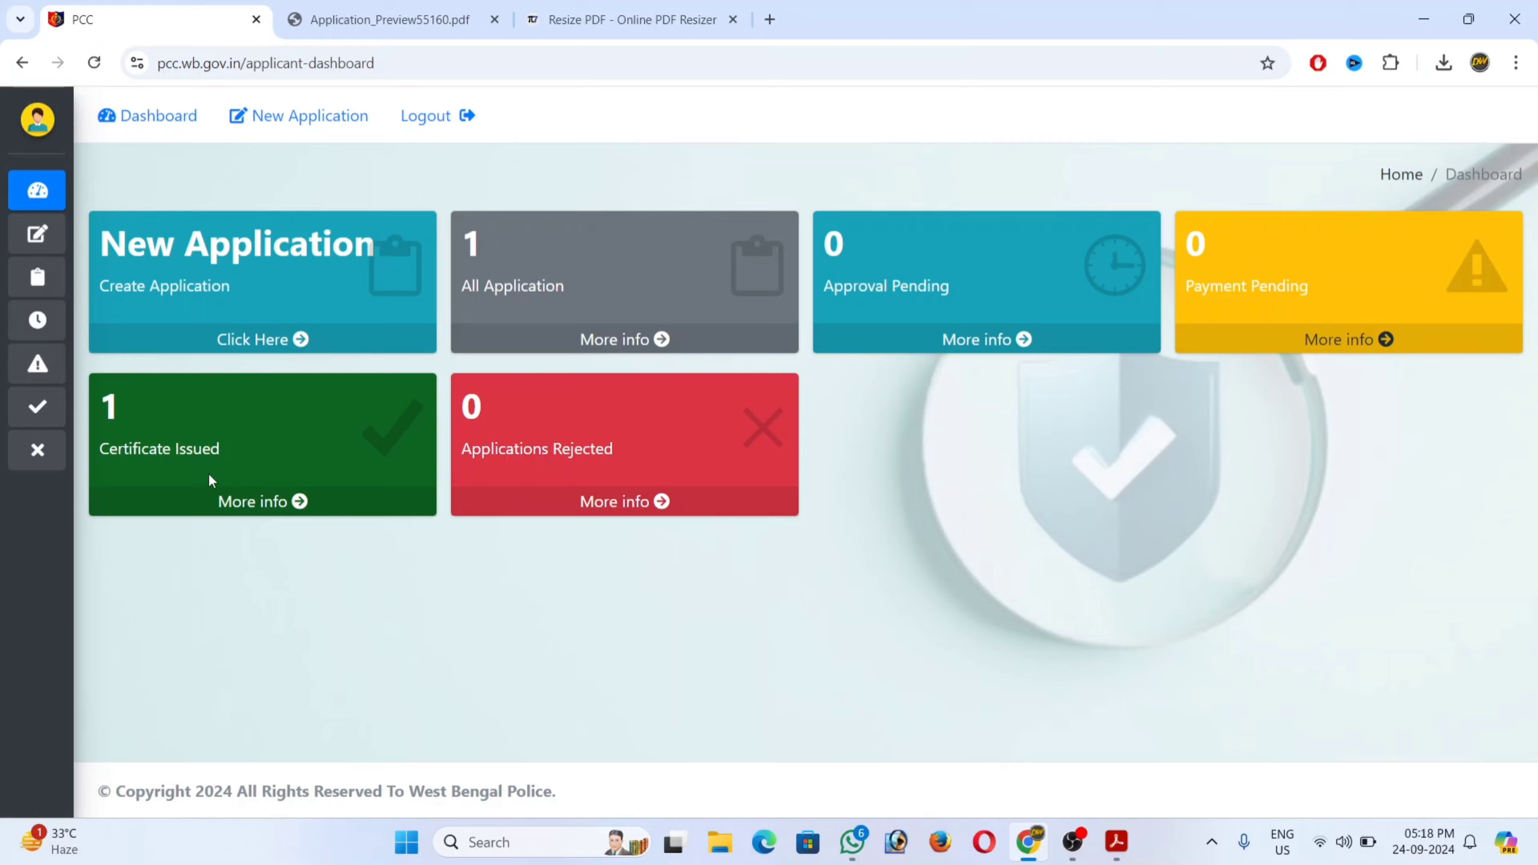
Step: From the Certificate Issued list, open the PCC Certificate Download Link, dismissing the site notice
click(244, 505)
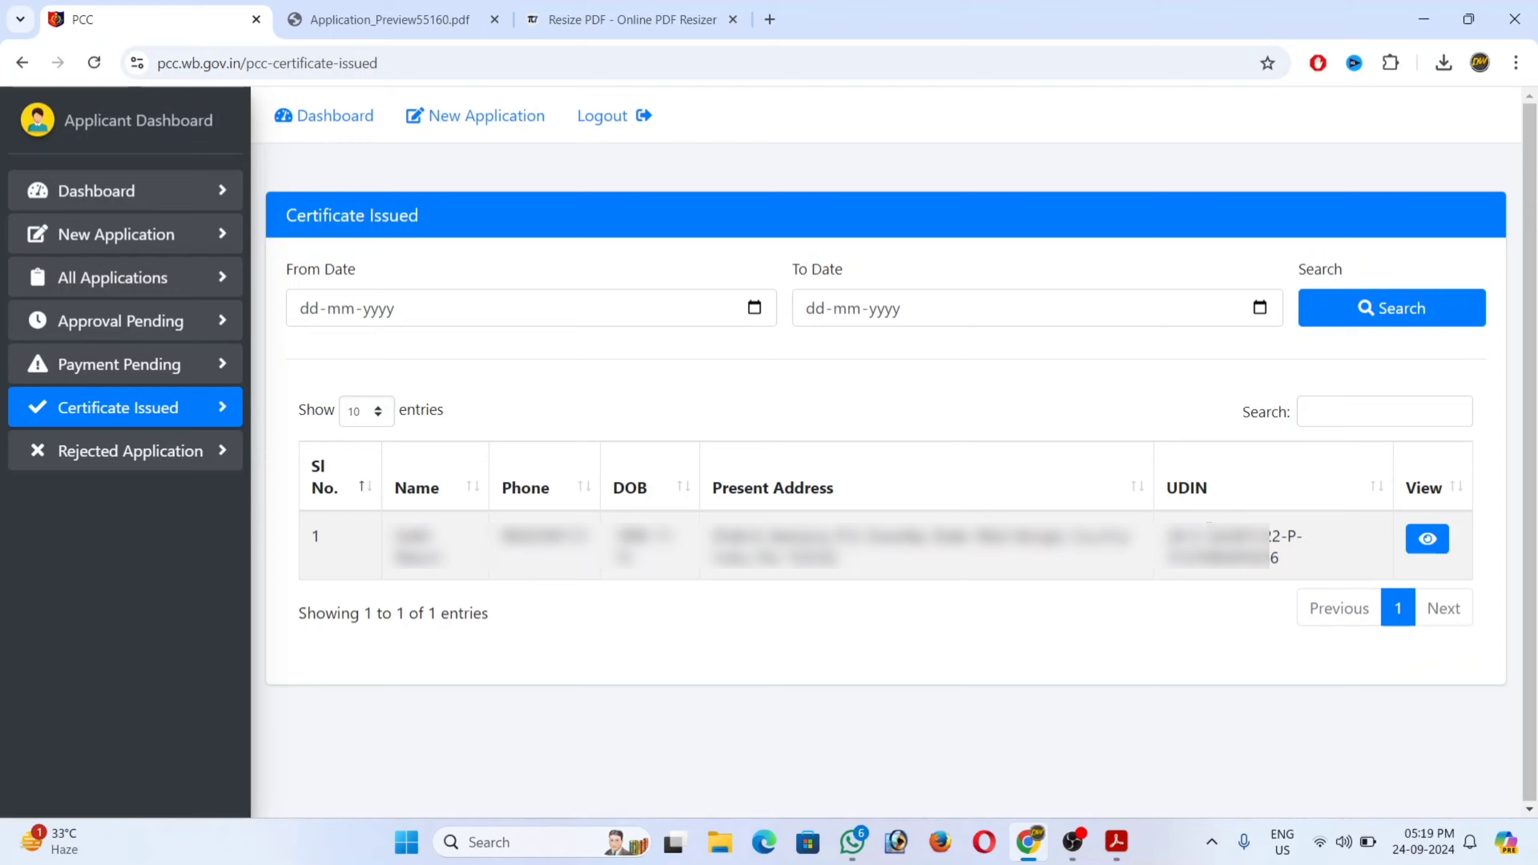
click(1438, 545)
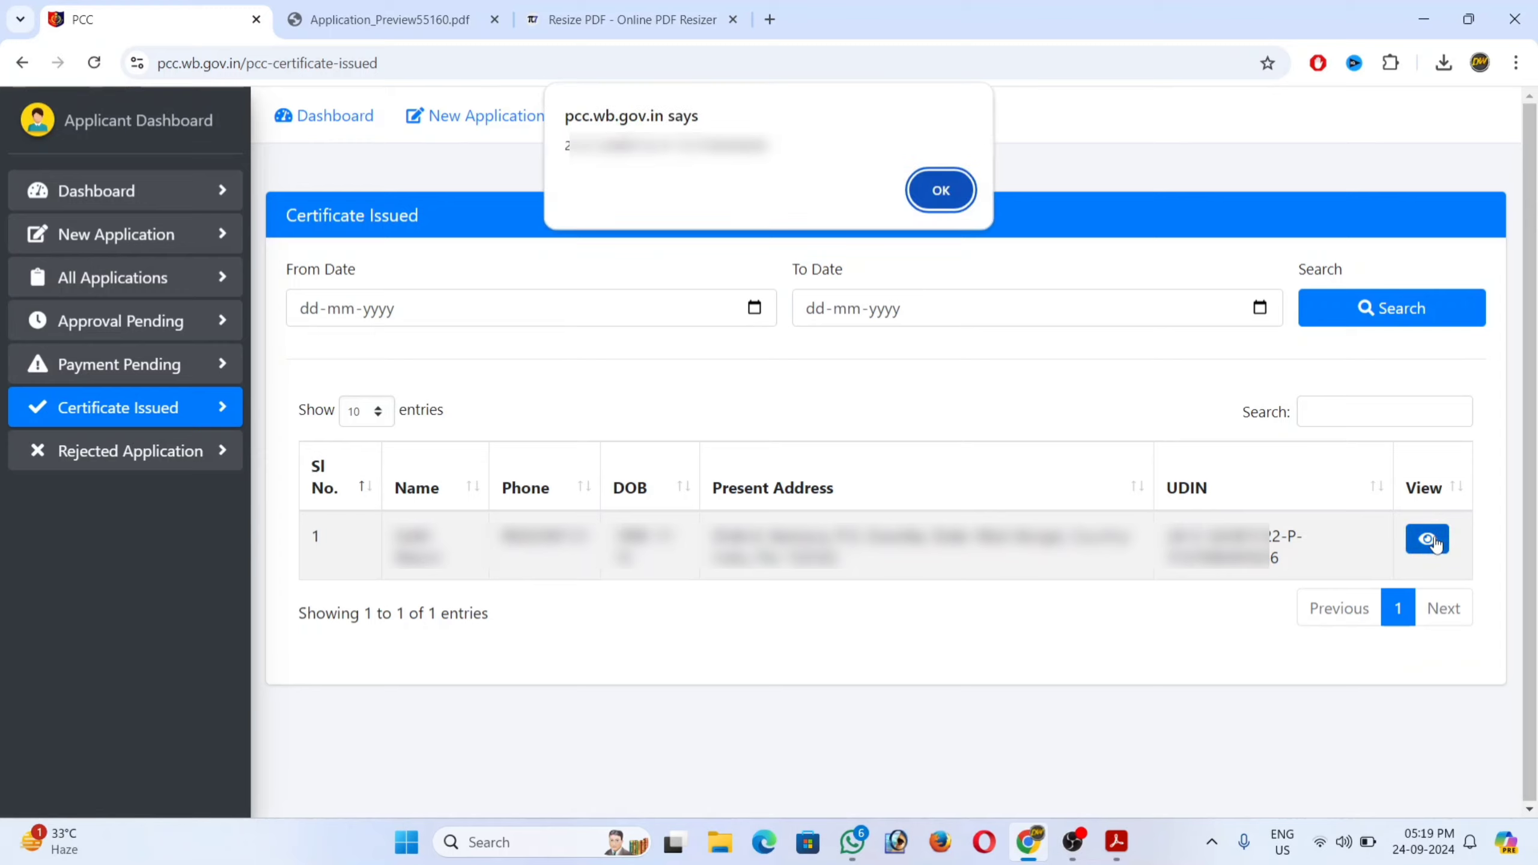
click(956, 197)
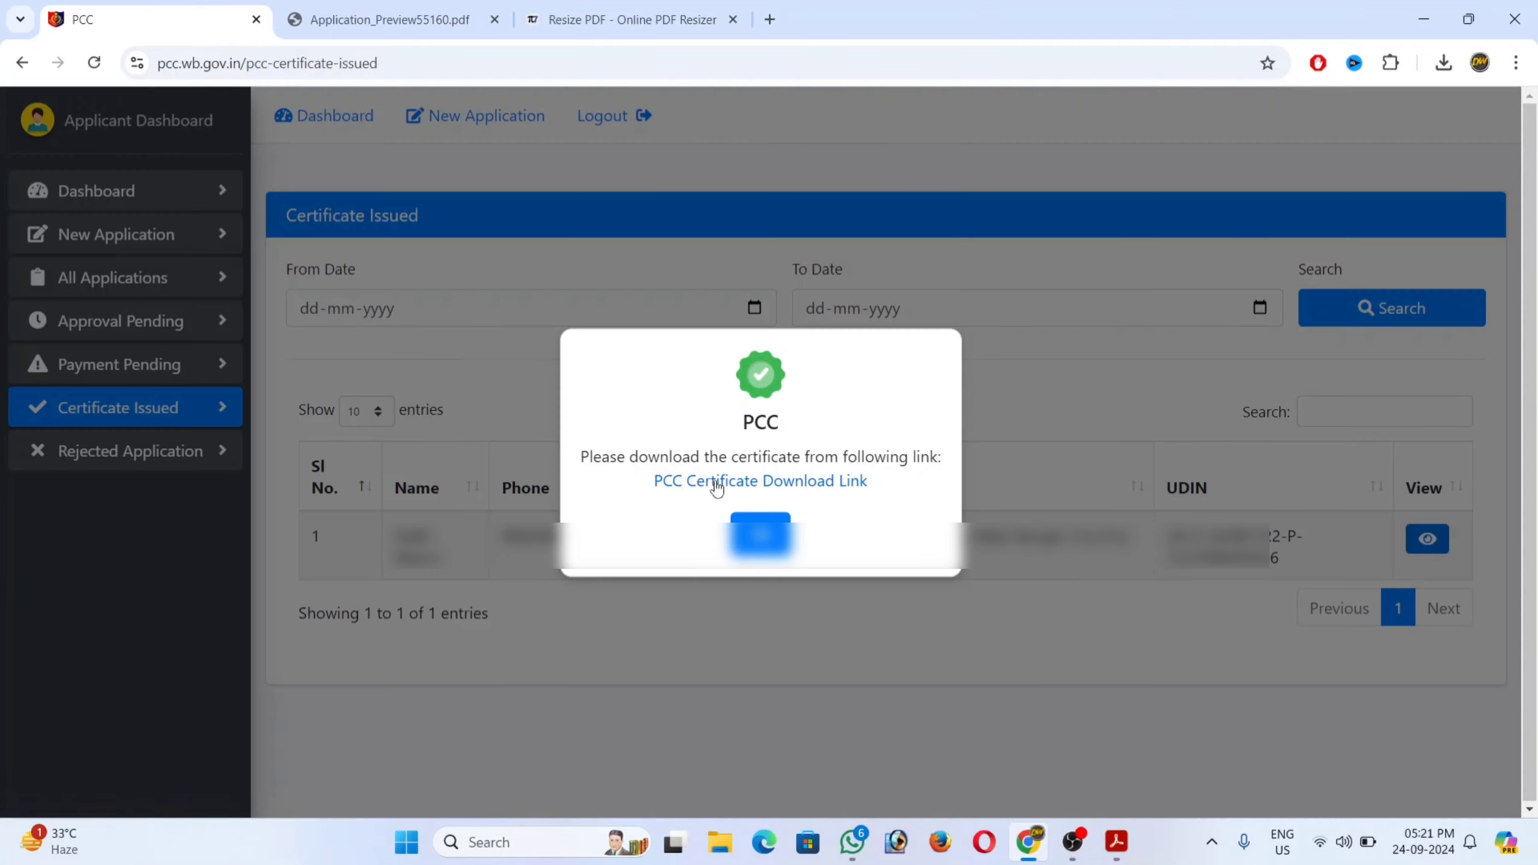
click(764, 482)
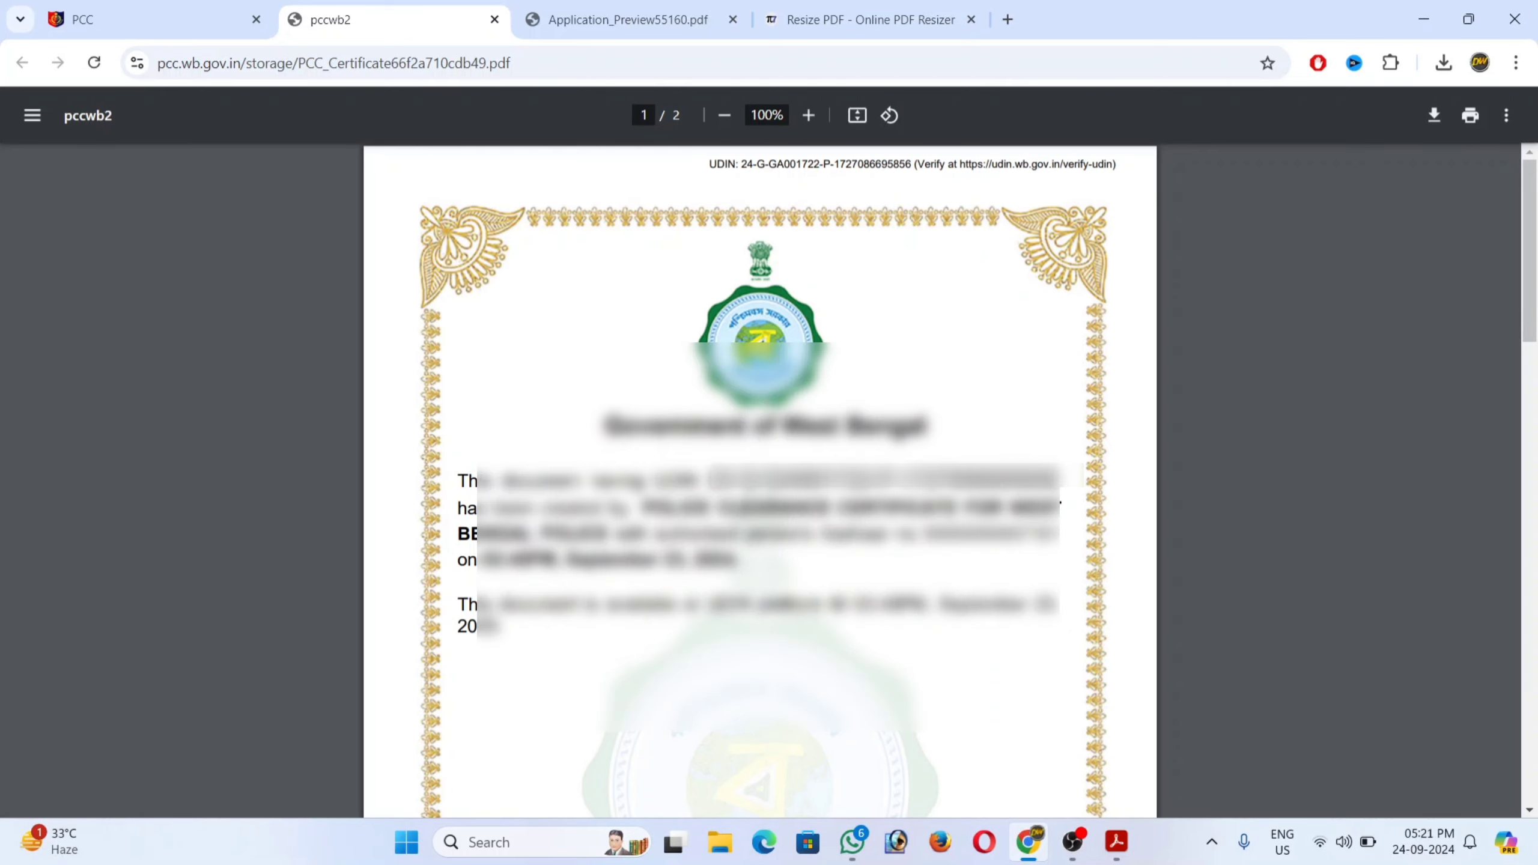
Step: Scroll the certificate to page 2, then go back to the PCC dashboard tab
scroll(761, 481, down, 13)
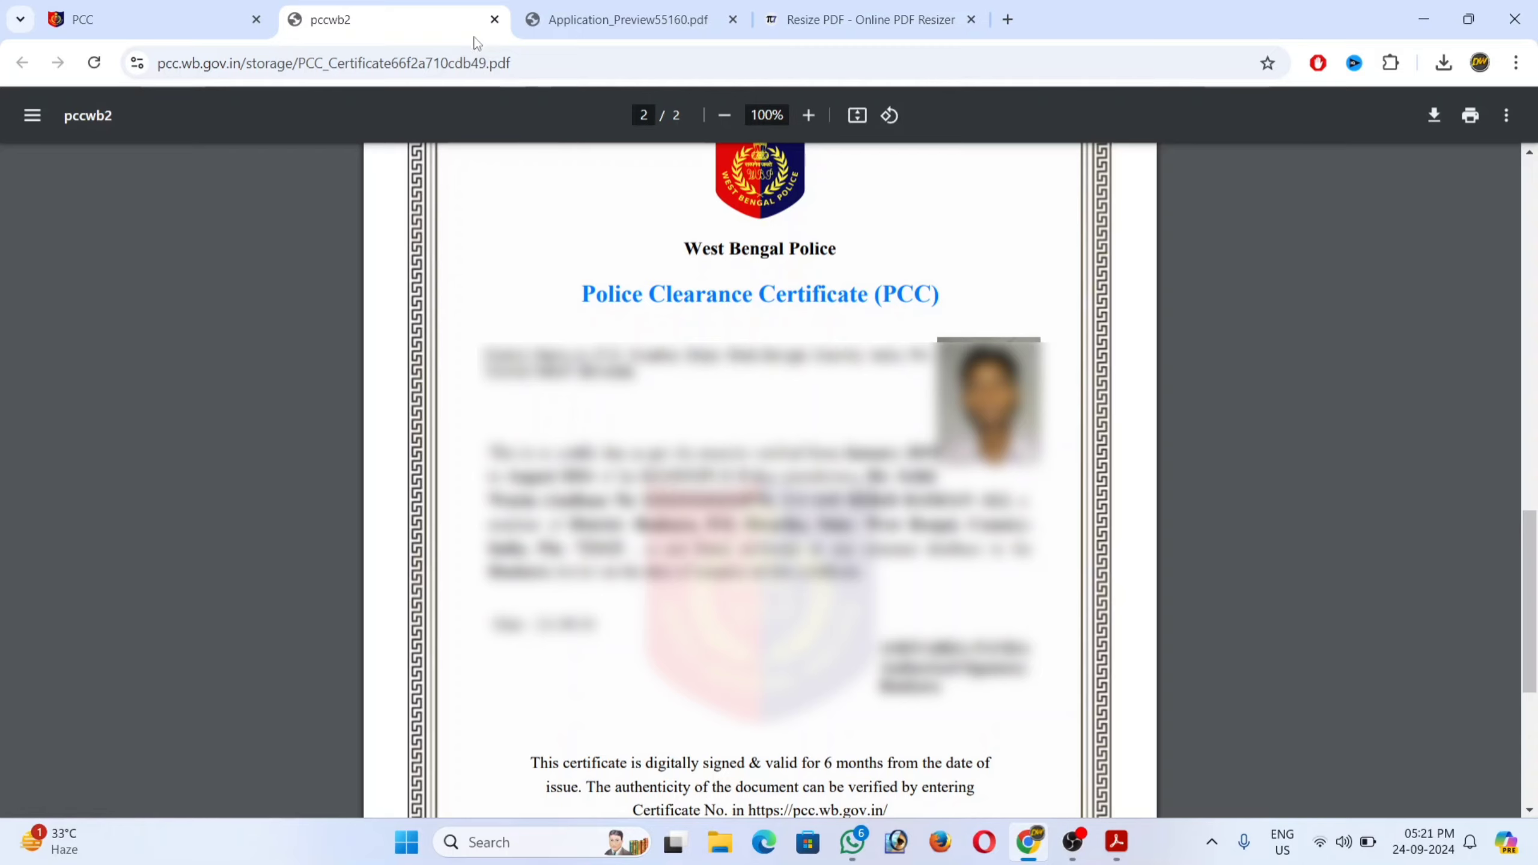
click(151, 19)
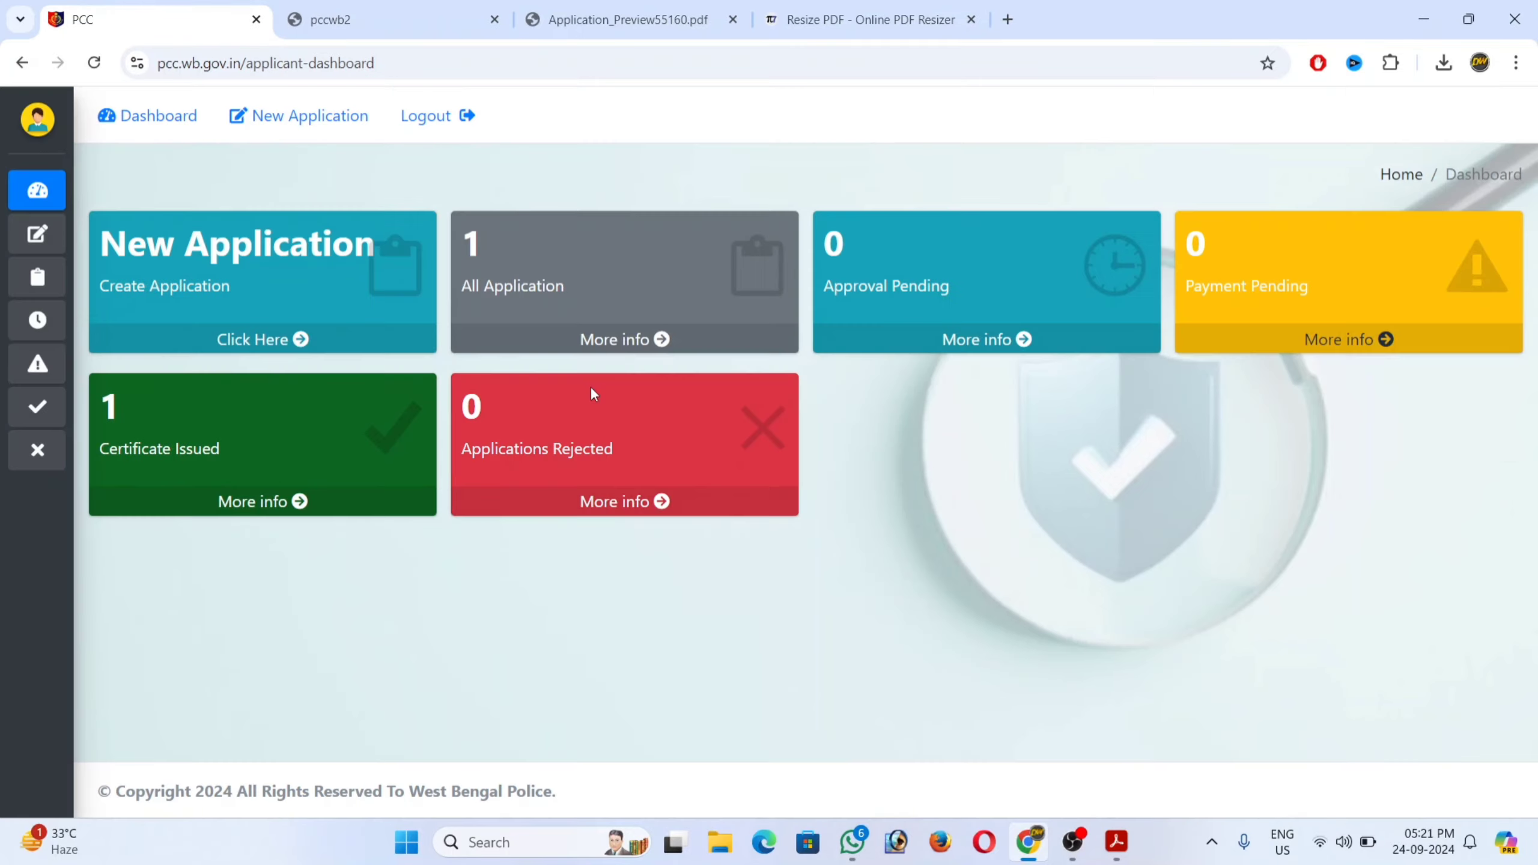